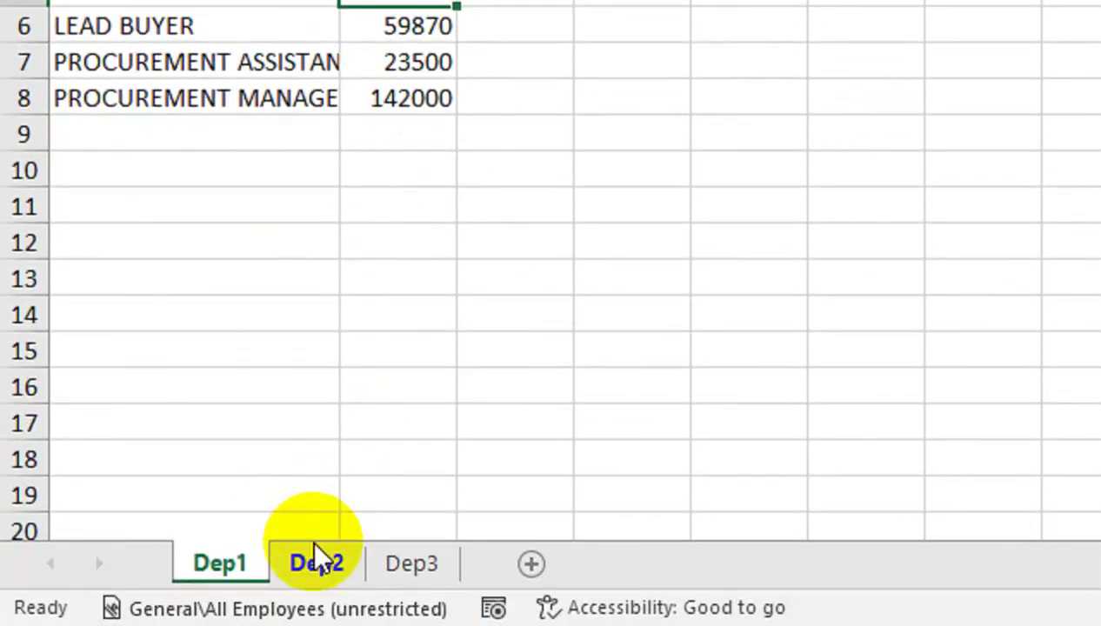
- Look through the Dep2, Dep3 and Dep1 sheets, check the procurement chart, and return to Dep2
click(315, 560)
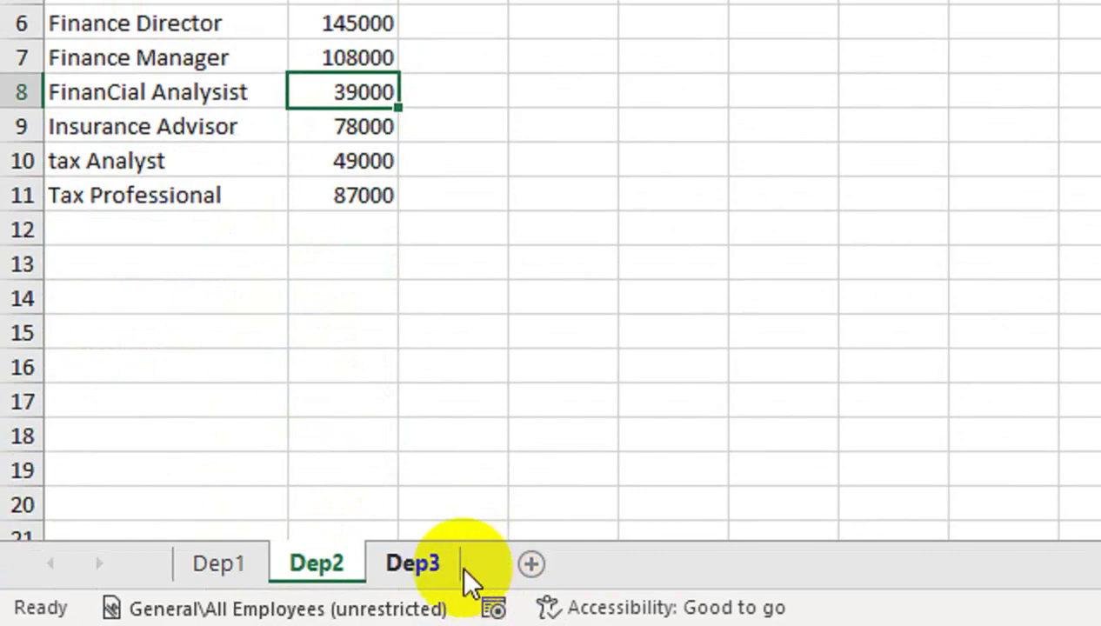
click(415, 565)
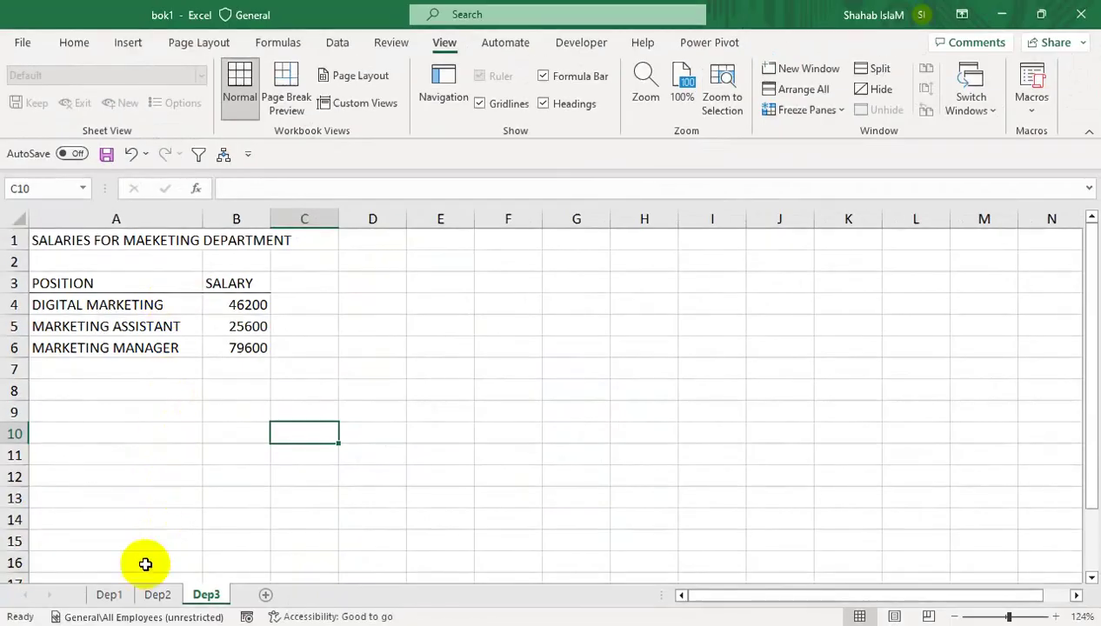
click(155, 600)
click(104, 595)
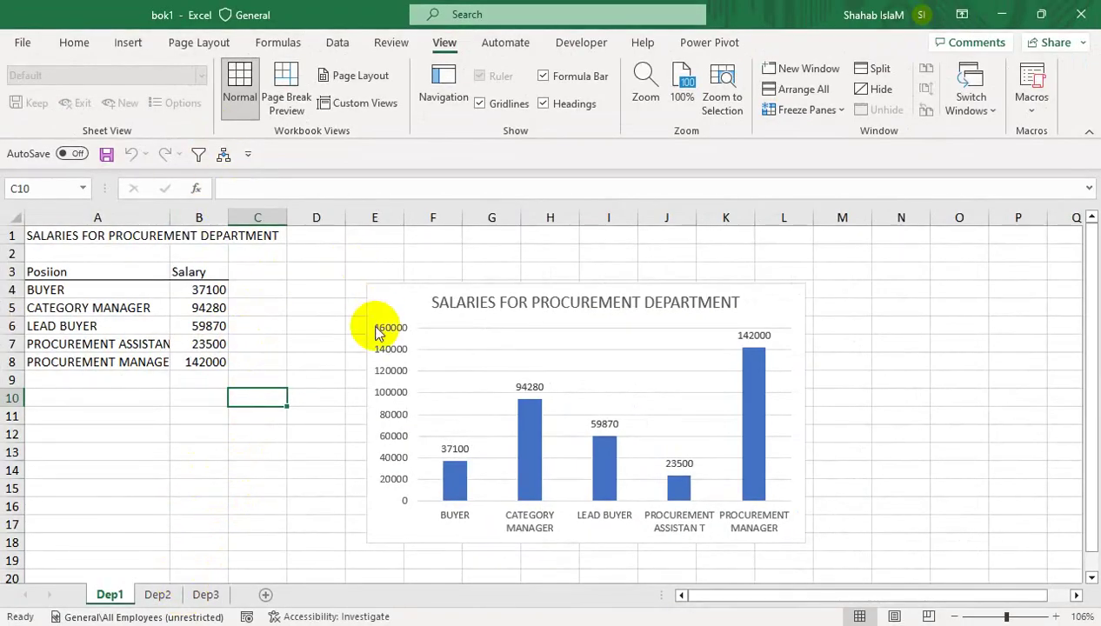
click(158, 594)
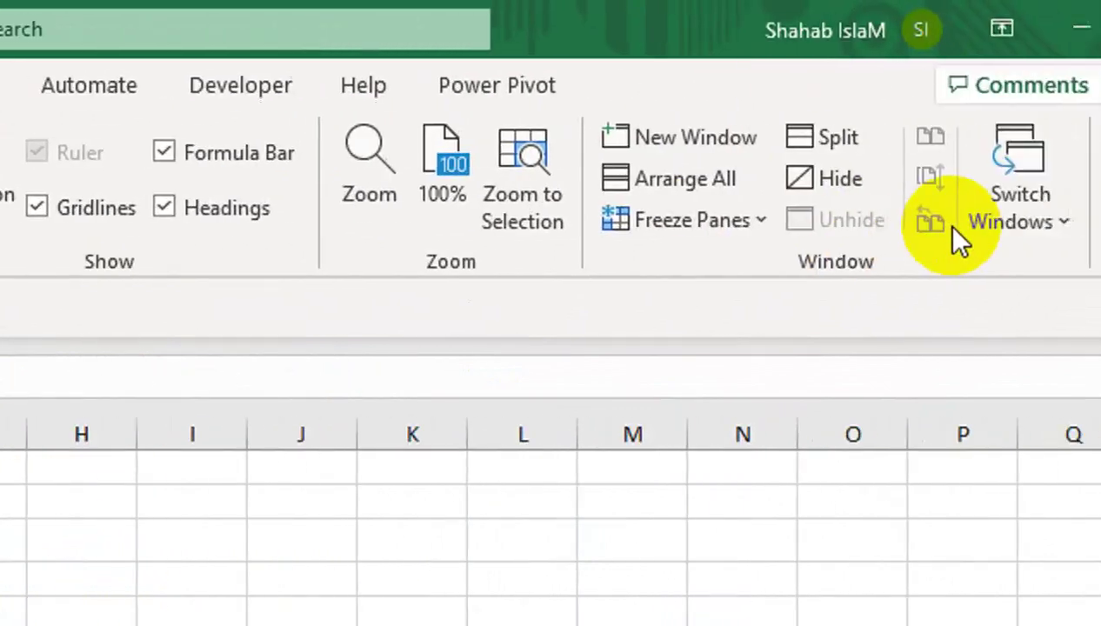
- Run Macro1 to chart the Dep2 finance salaries, then move on to the Dep3 sheet
click(967, 230)
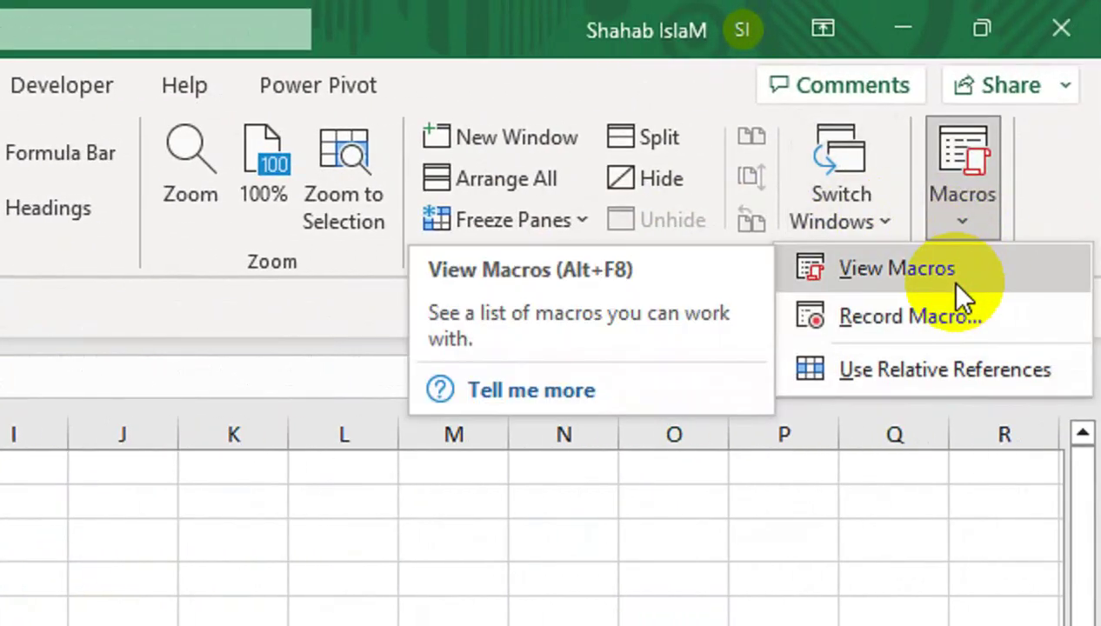
click(956, 284)
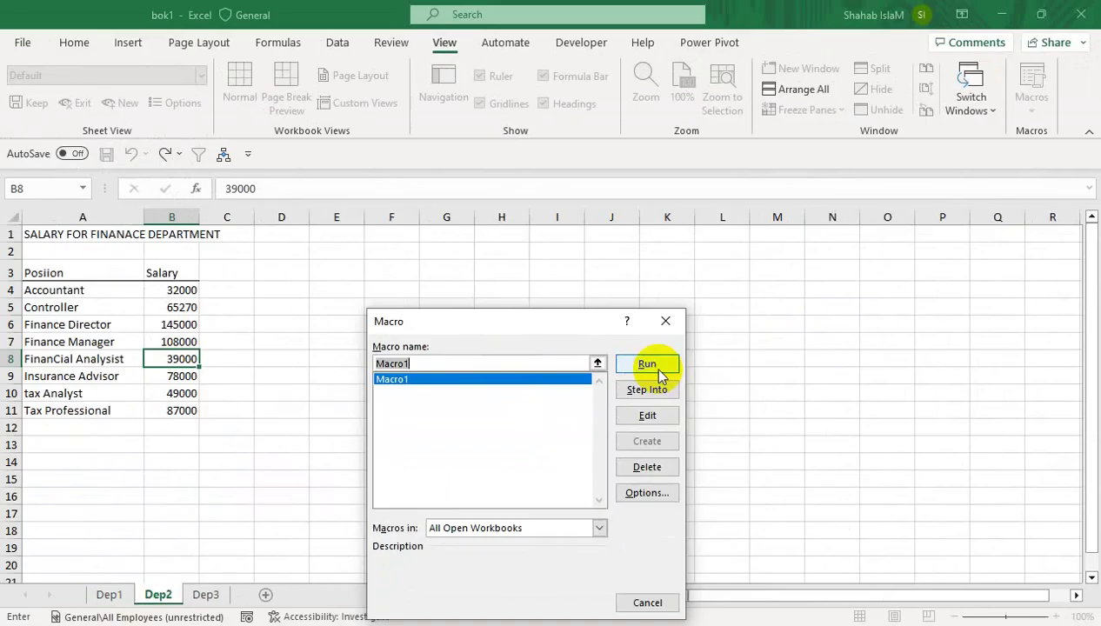
click(656, 374)
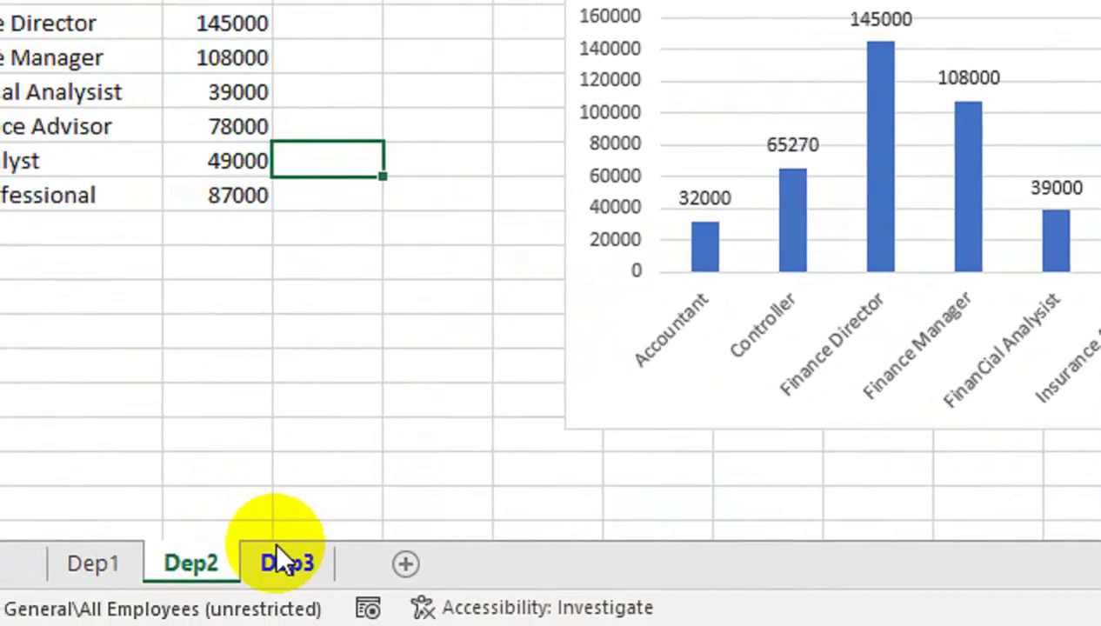
click(283, 561)
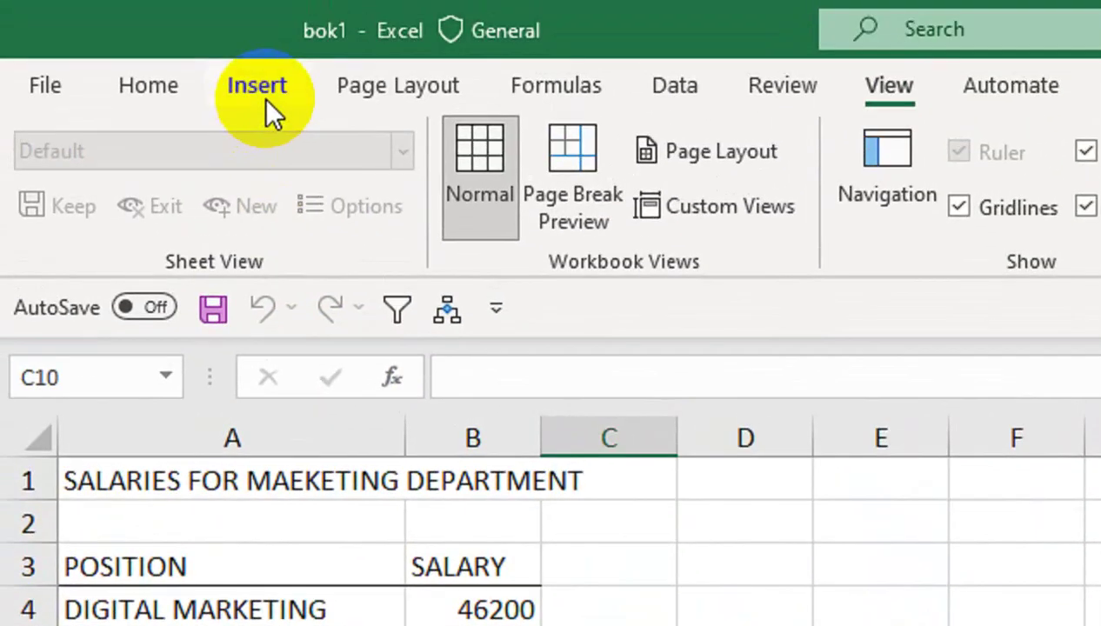
- Draw a rounded rectangle near column J at the top of Dep3
click(260, 92)
click(414, 216)
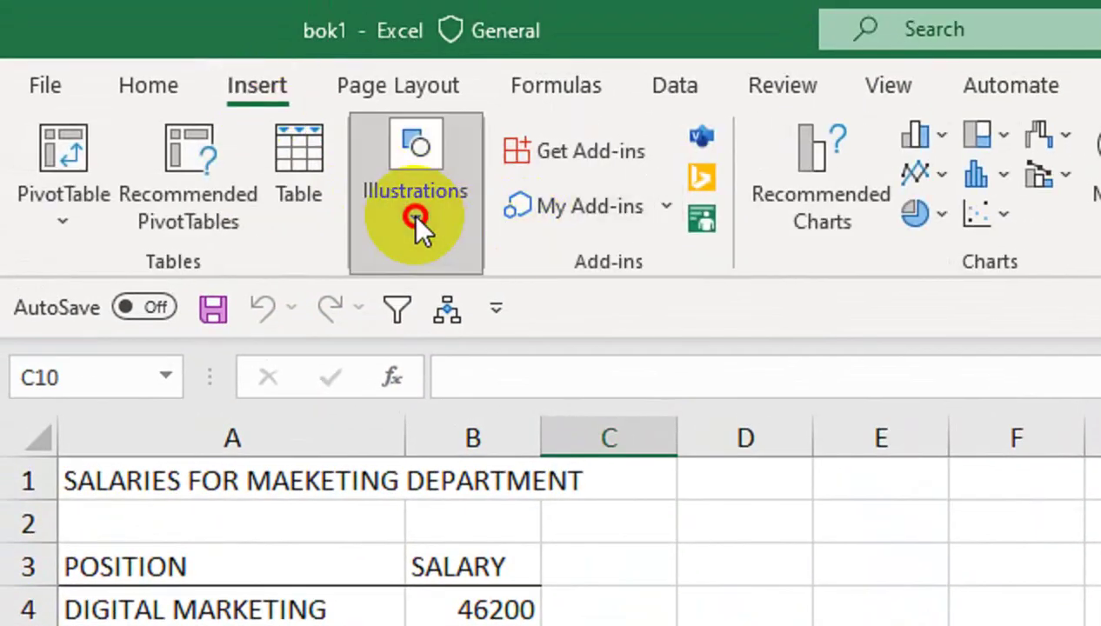
click(470, 370)
click(634, 465)
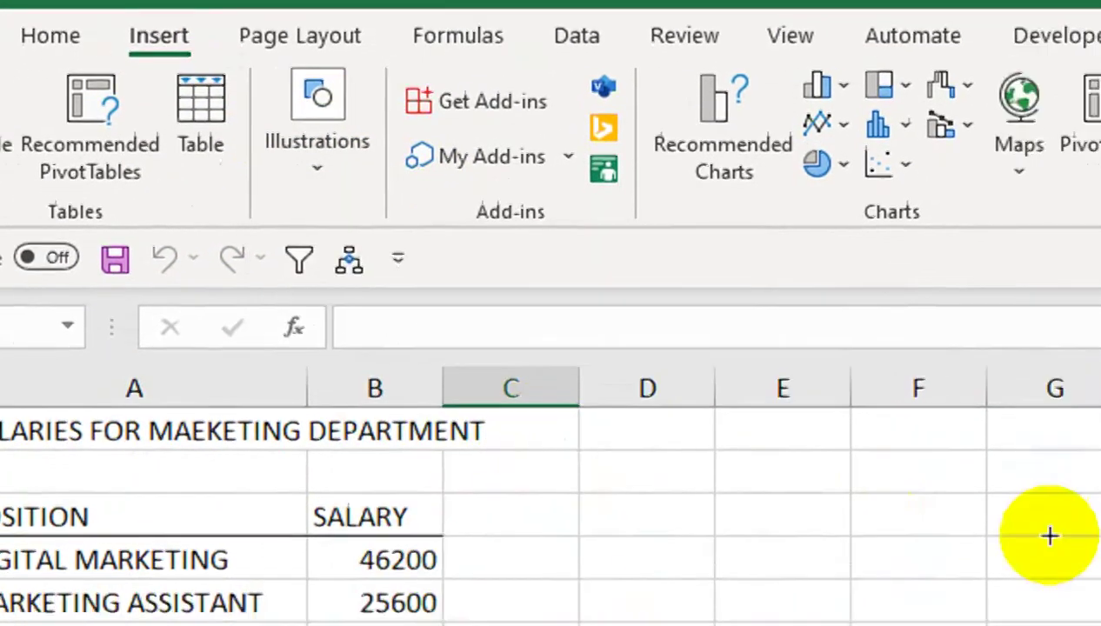
mouse_move(726, 352)
mouse_down()
mouse_move(861, 392)
mouse_move(821, 426)
mouse_up()
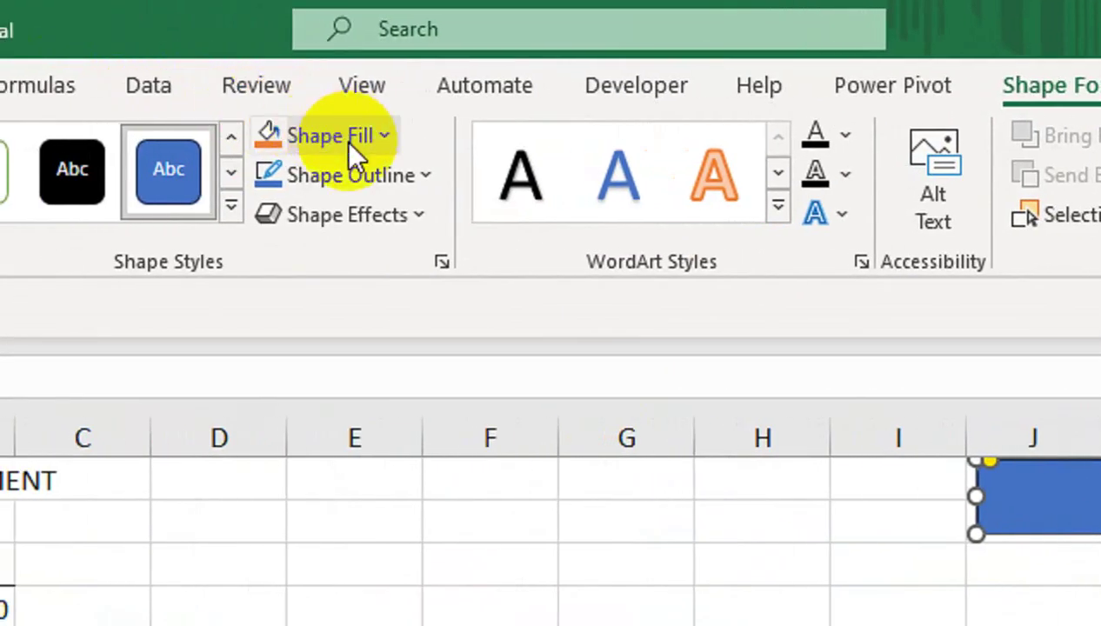
- Fill the shape dark navy and enter the text 'Insert Chart' in it
click(348, 139)
click(497, 474)
right_click(750, 363)
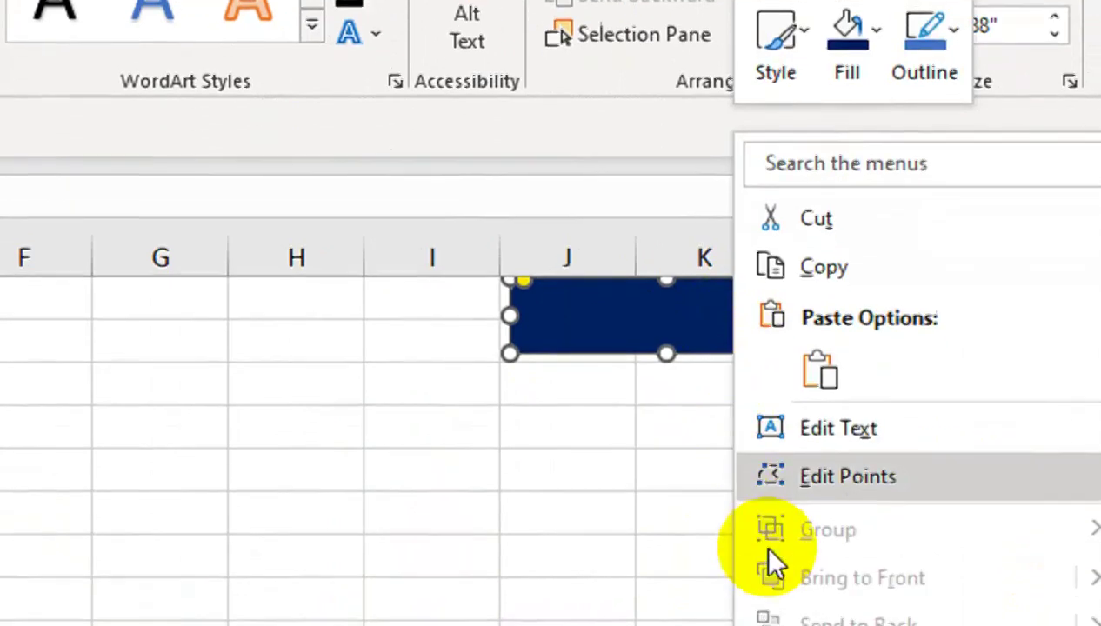
key(Escape)
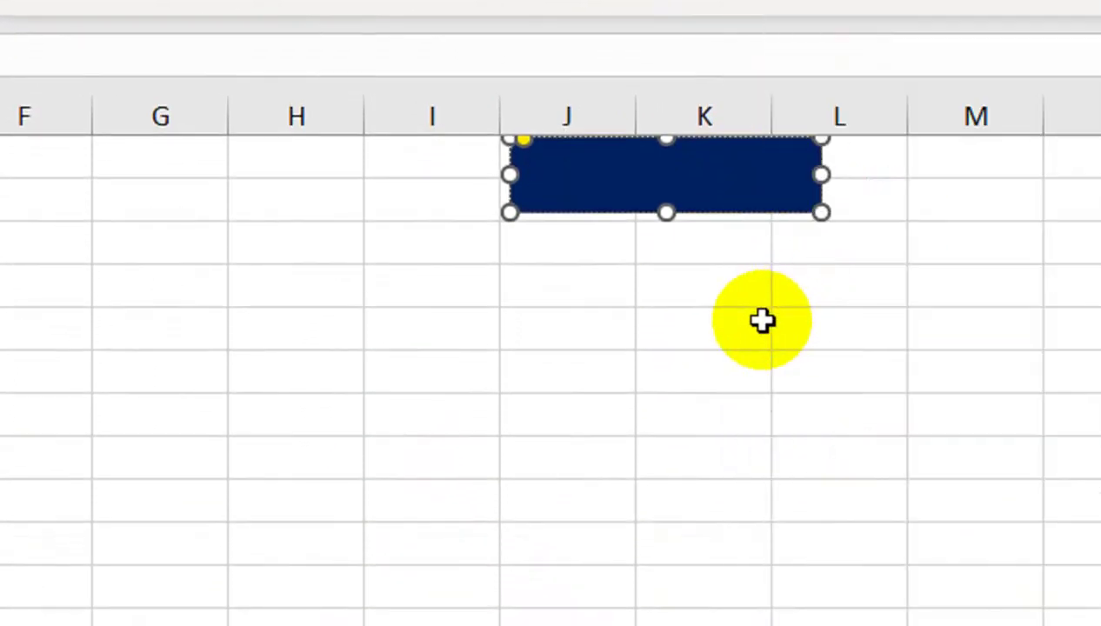
text(I)
text(rsert )
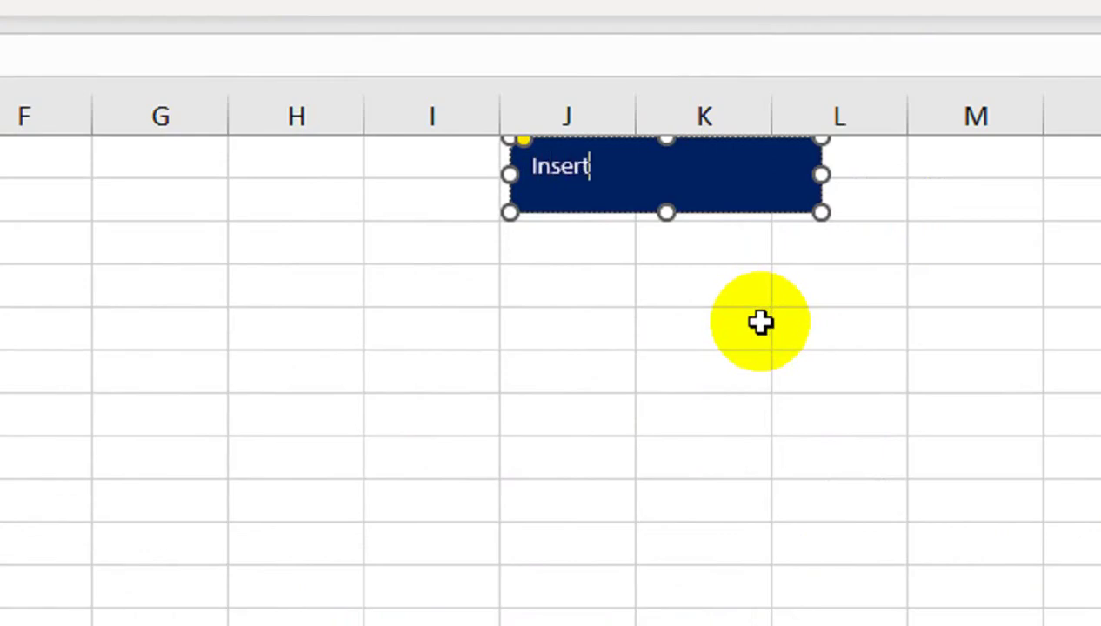
text(Chart)
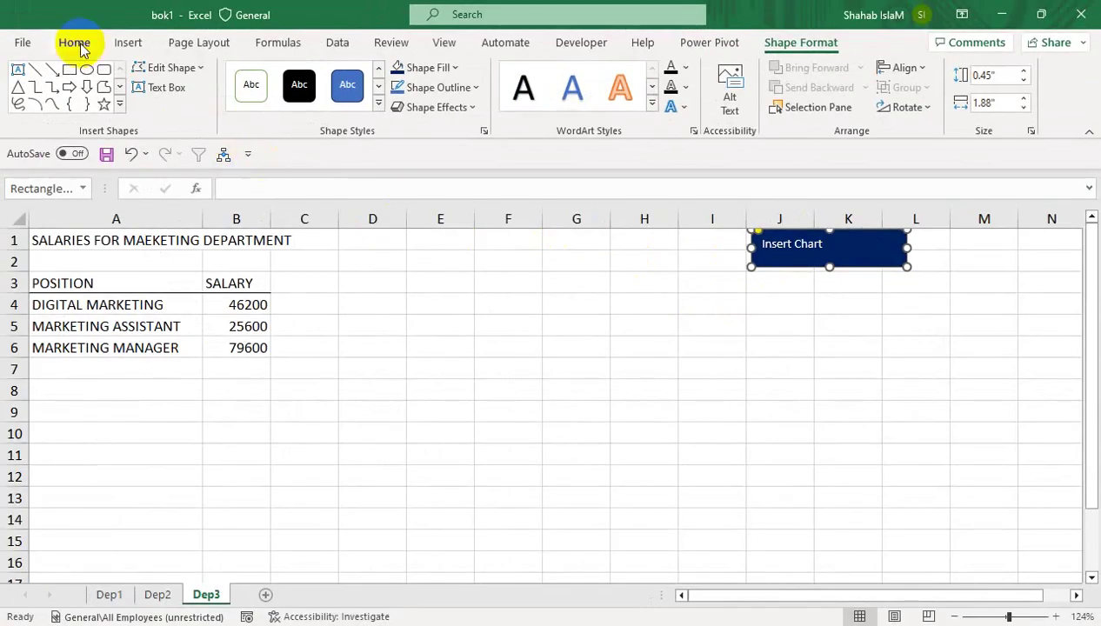
- Centre the button text horizontally and vertically, and make it bold at 18 pt
click(76, 42)
click(320, 102)
click(319, 75)
click(245, 76)
click(245, 76)
click(246, 76)
click(245, 76)
click(98, 102)
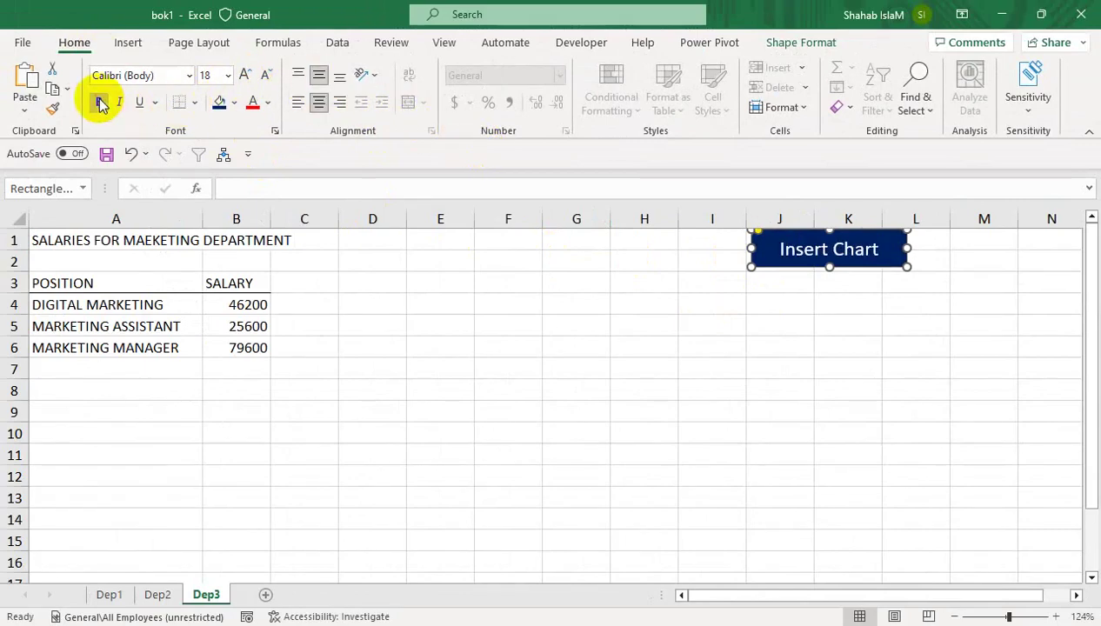
- Assign Macro1 to the Insert Chart button and click it to chart marketing salaries
right_click(796, 263)
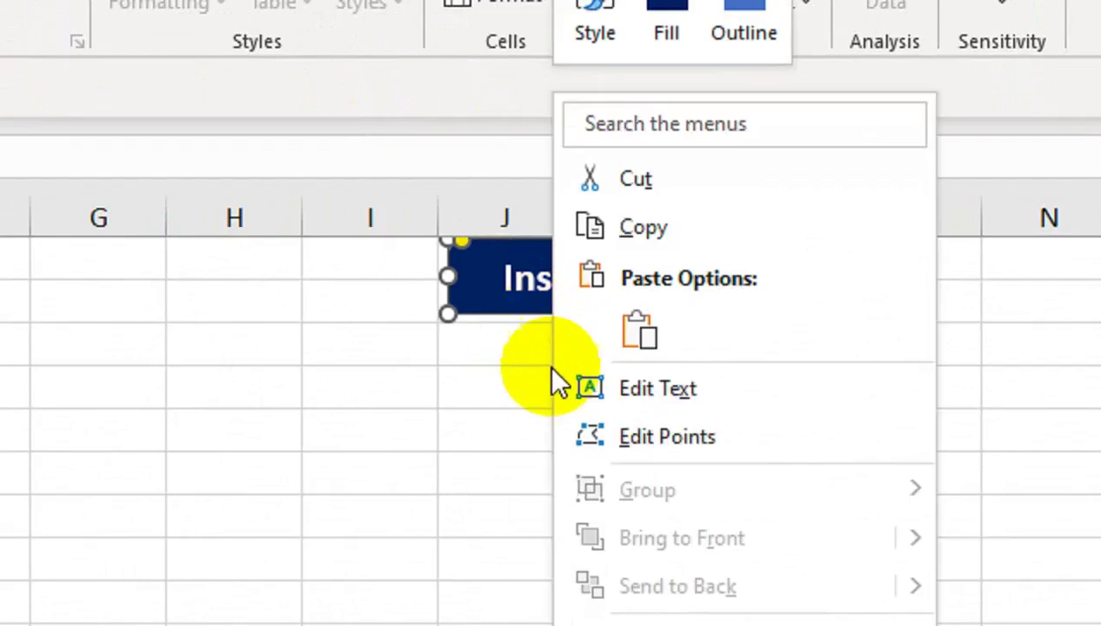
click(831, 513)
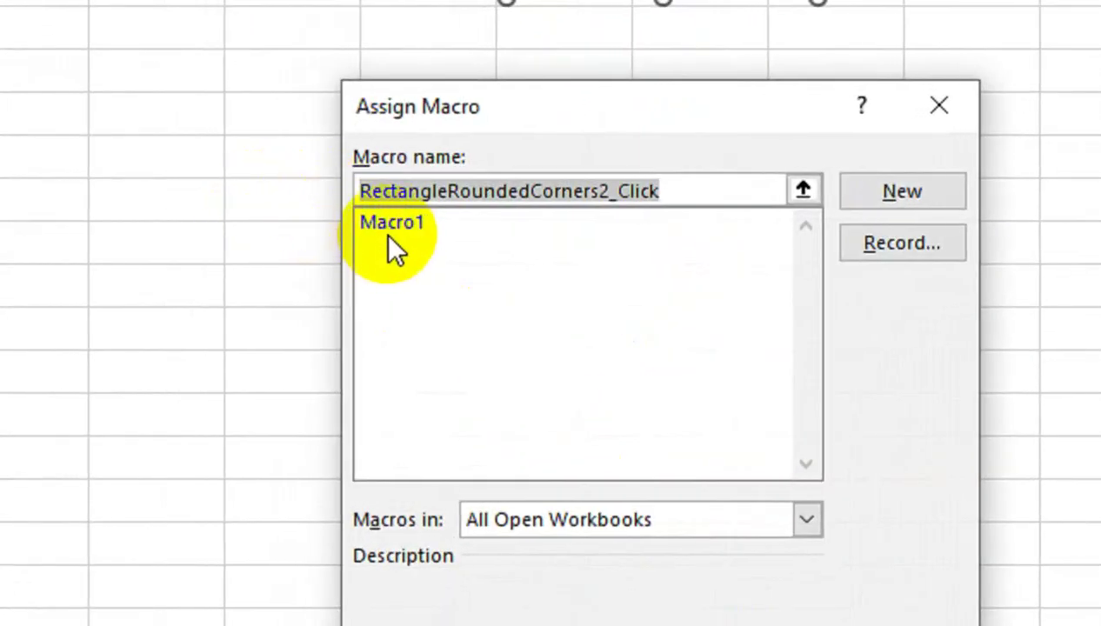
click(398, 223)
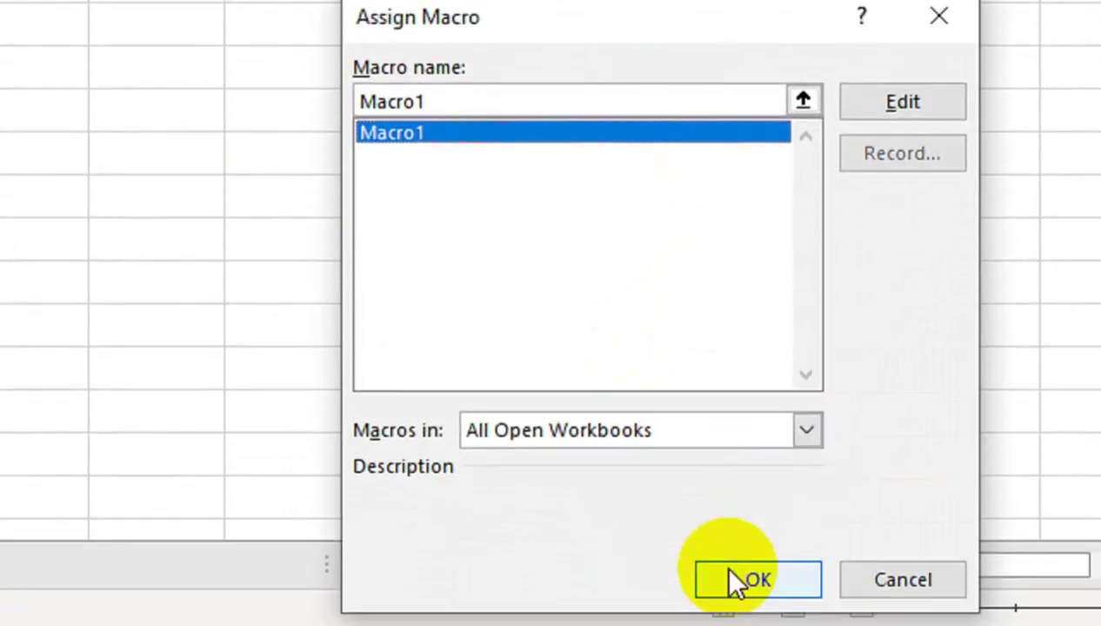
click(738, 583)
click(620, 139)
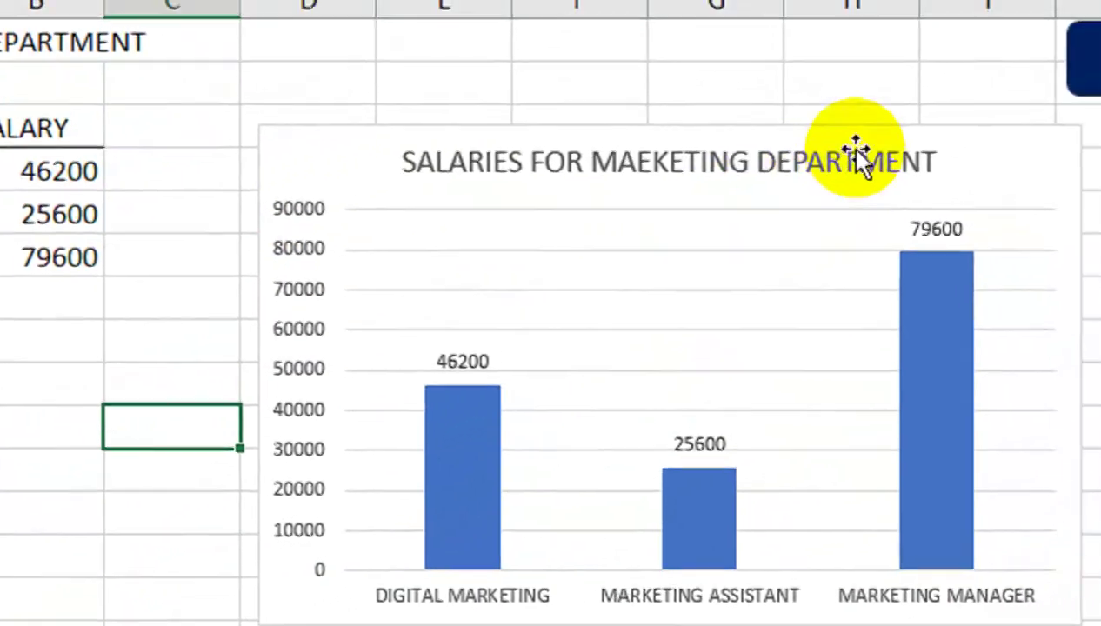
- Cut the marketing chart and the Insert Chart button from Dep3, then return to Dep2
right_click(811, 162)
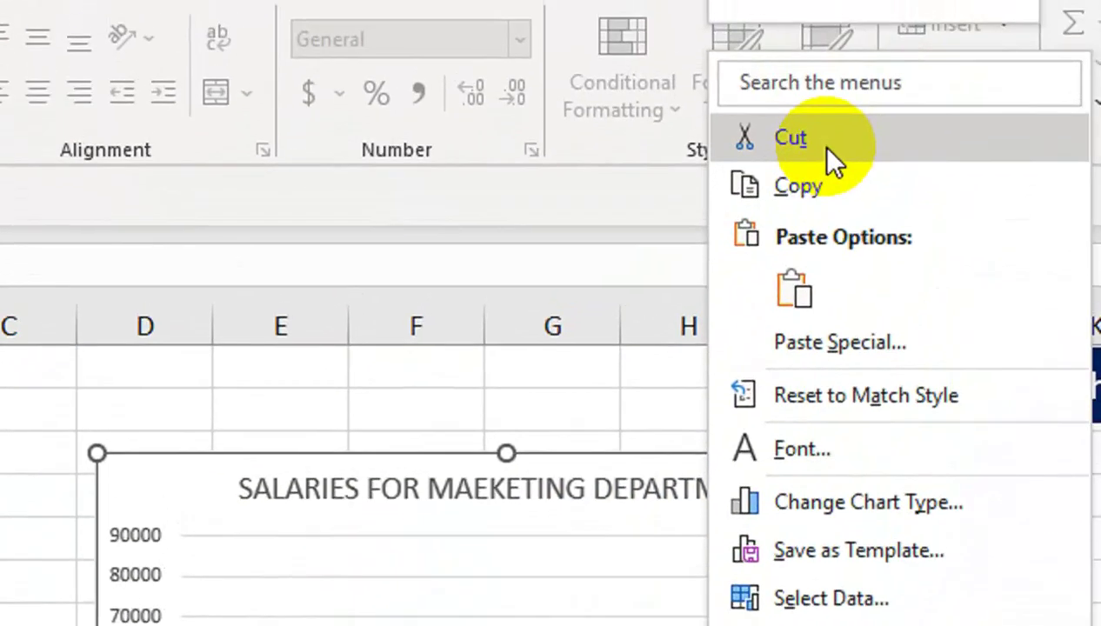
click(826, 161)
right_click(826, 410)
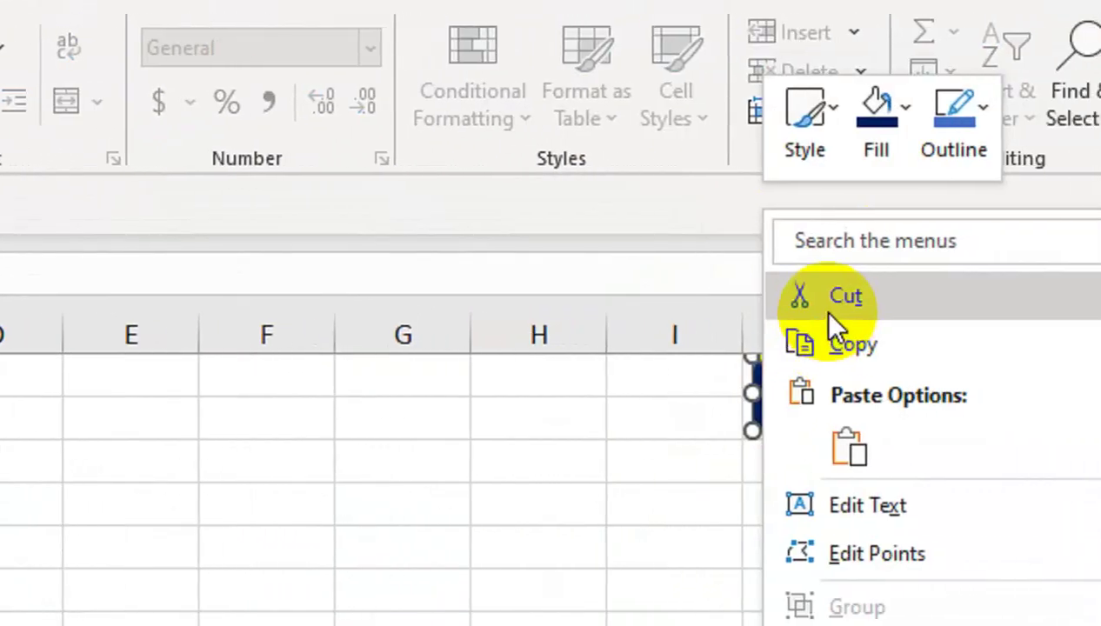
click(835, 298)
click(160, 595)
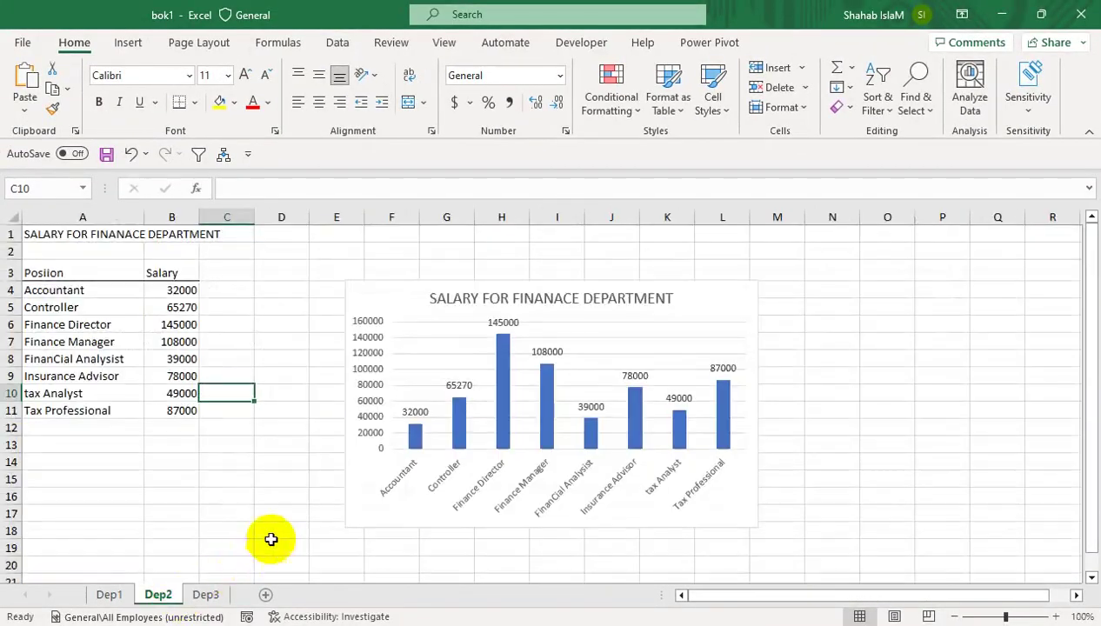
- Cut the finance chart from Dep2 and the procurement chart from Dep1
right_click(385, 301)
click(405, 124)
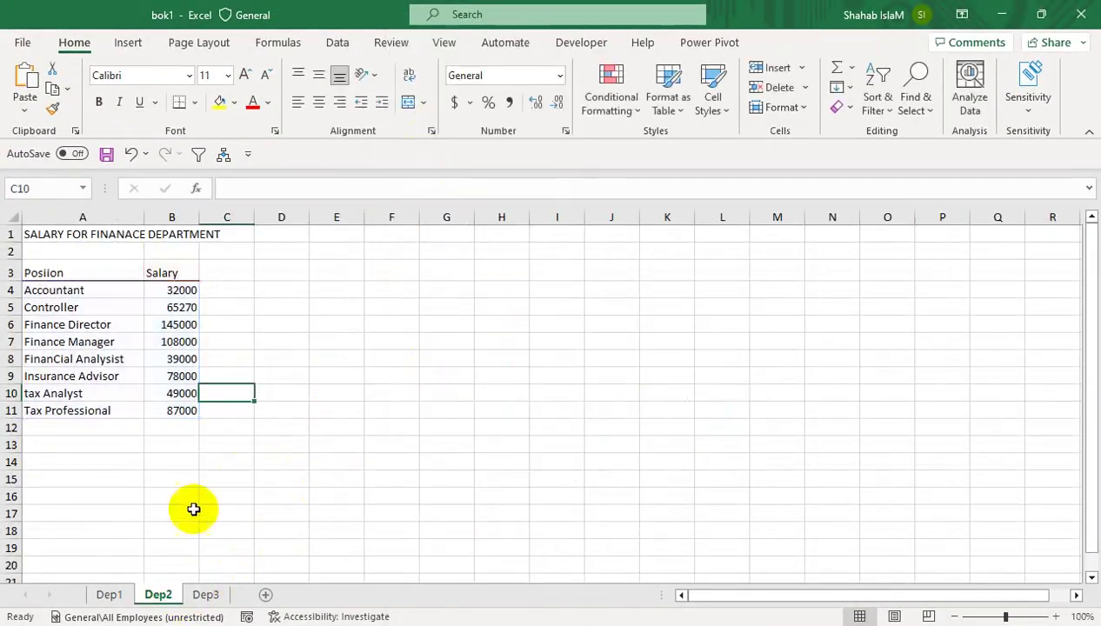
click(110, 595)
click(405, 285)
right_click(405, 285)
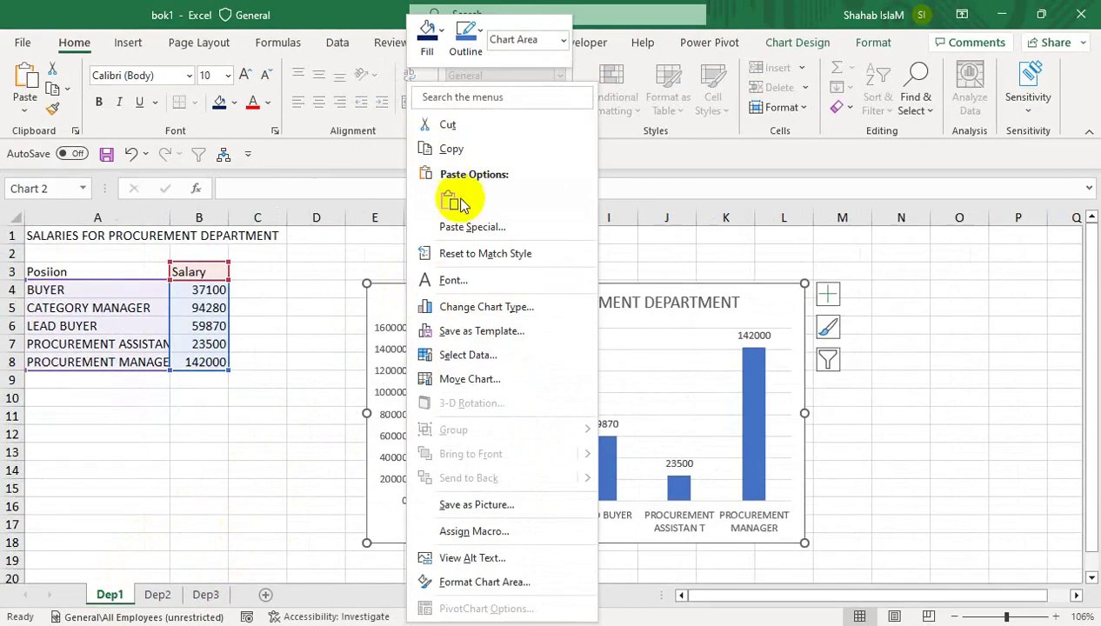
click(474, 128)
- Delete the old Macro1 macro from the workbook's macro list
click(439, 42)
click(1030, 80)
click(1015, 135)
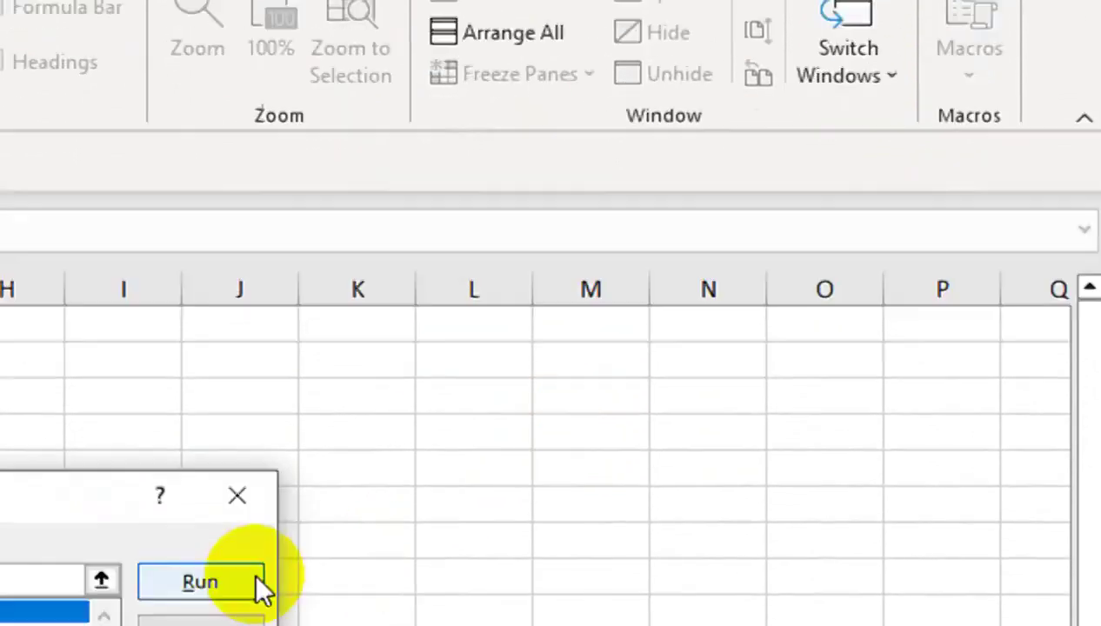
click(695, 484)
click(514, 291)
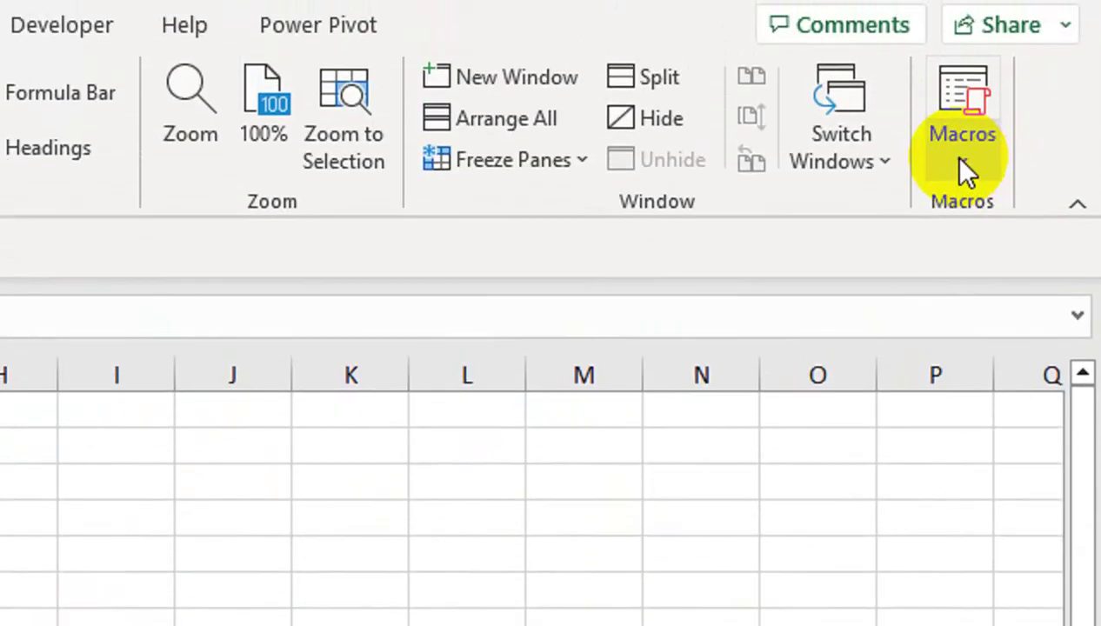
click(962, 167)
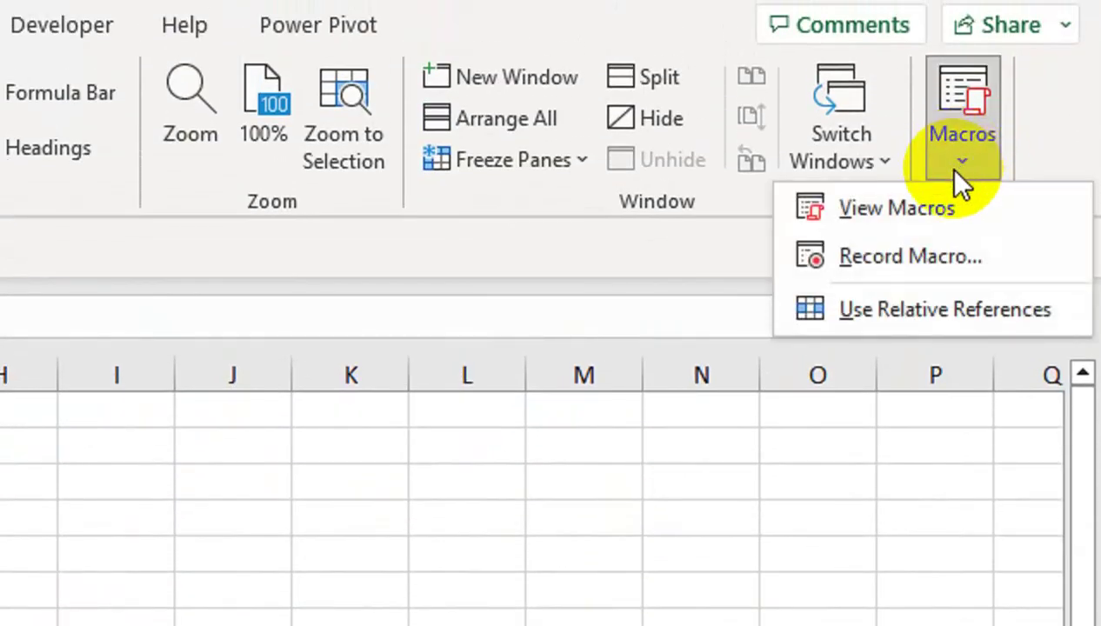
- Start recording a macro named Insert_Chart, stored in This Workbook
click(897, 259)
text(Inse)
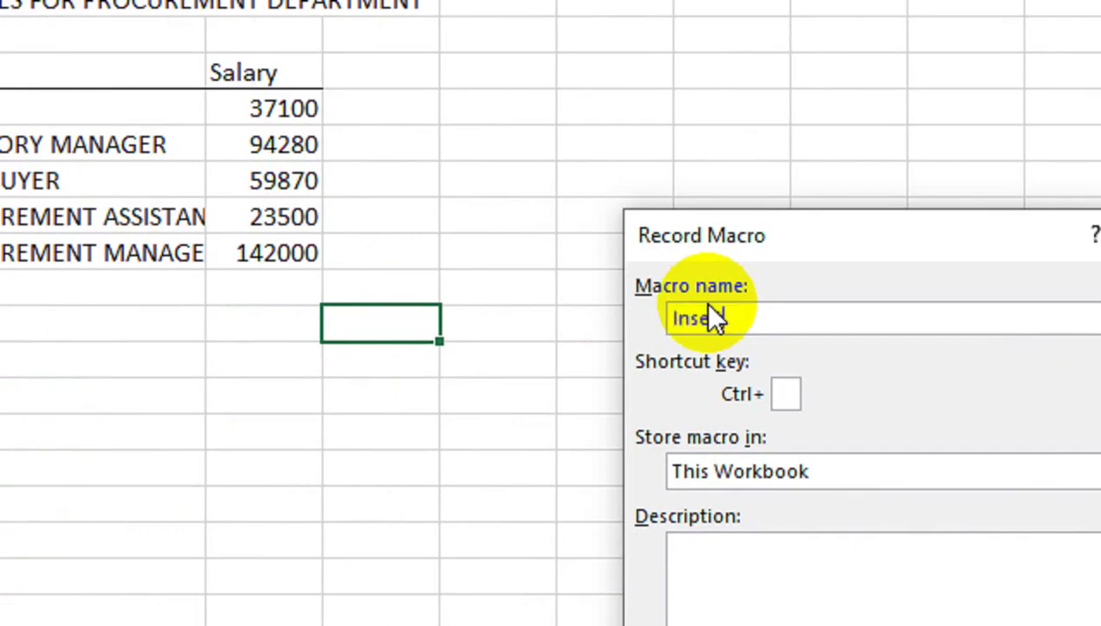
text(rt_Chart)
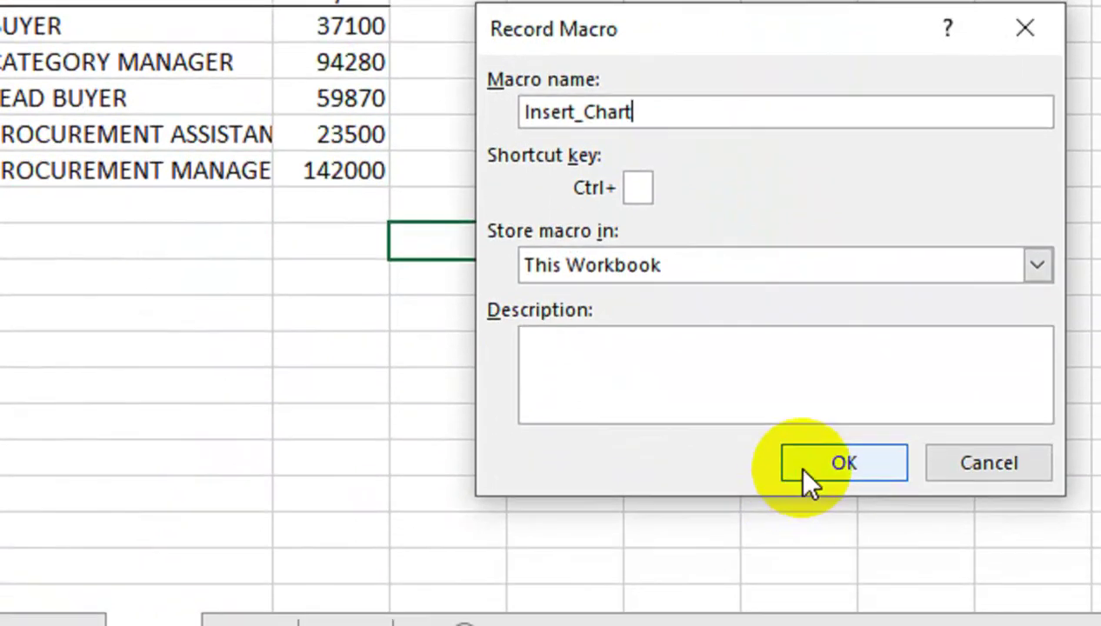
click(802, 471)
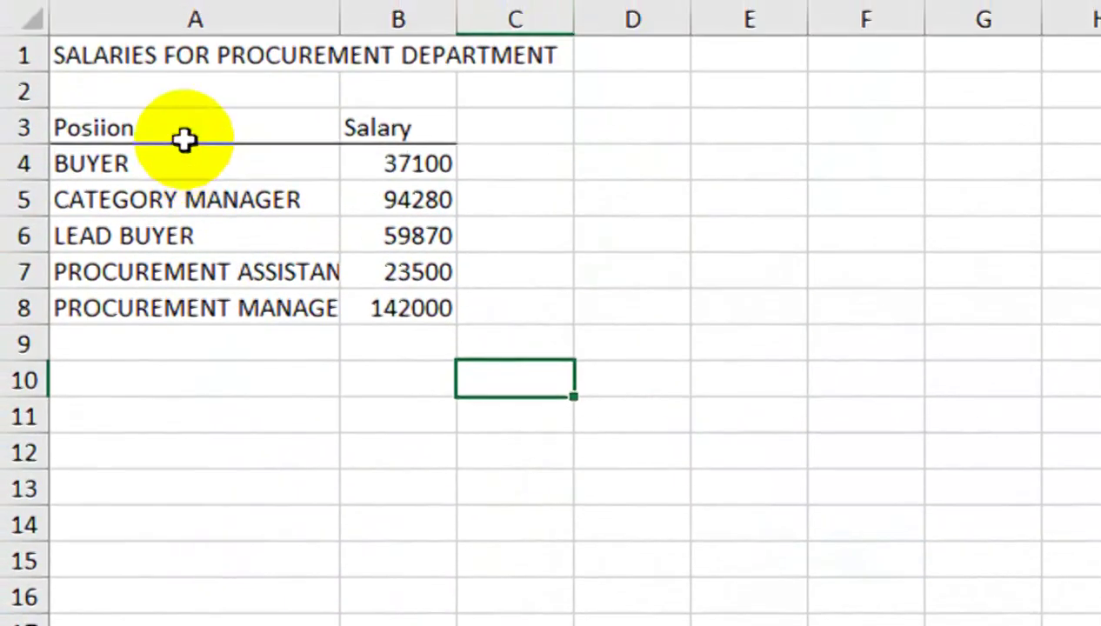
- Select the position and salary table A3:B8 on Dep1
click(176, 173)
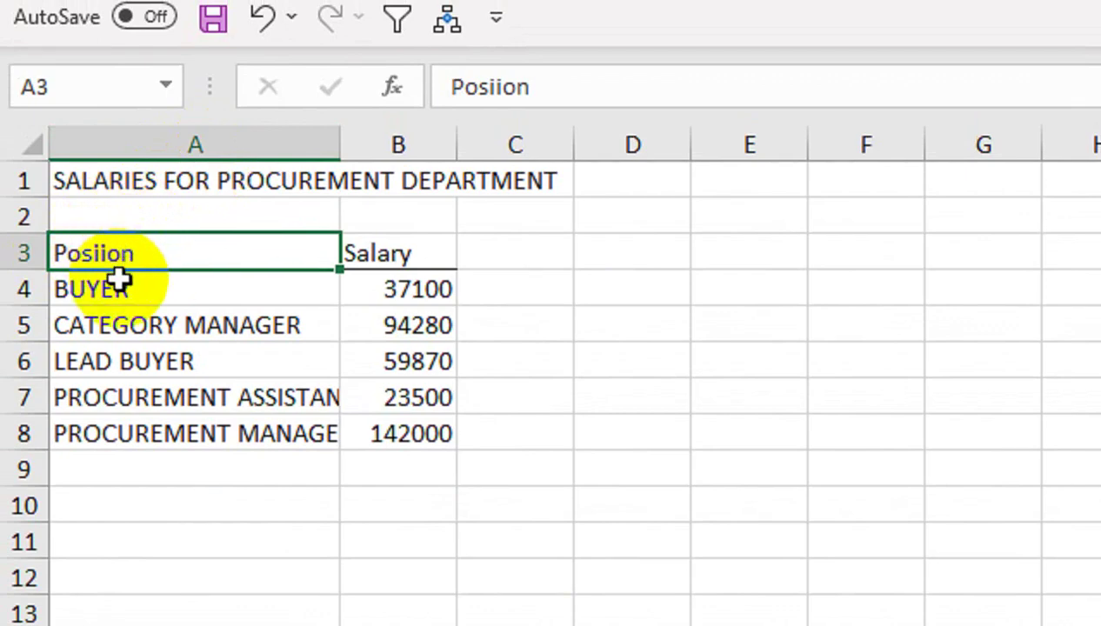
key(ctrl+shift+Down)
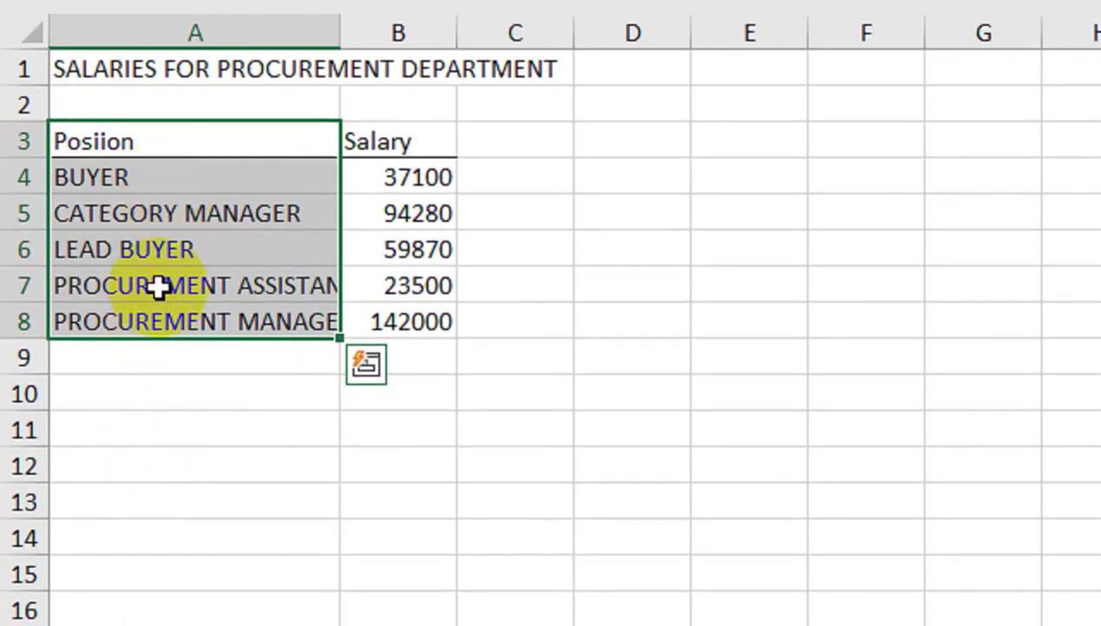
key(shift+Right)
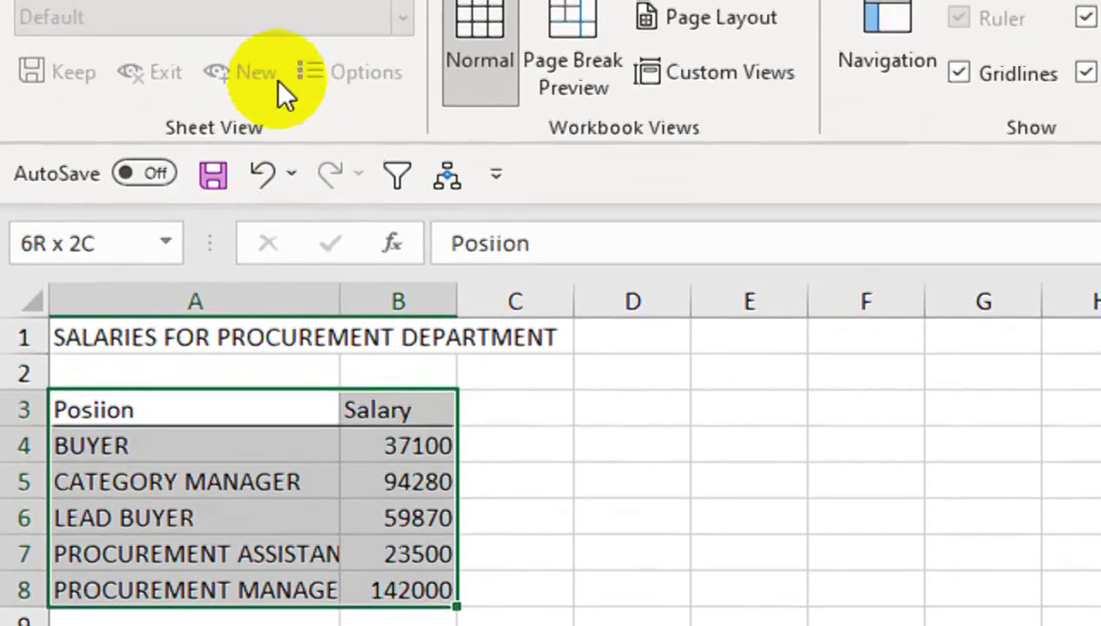
click(261, 92)
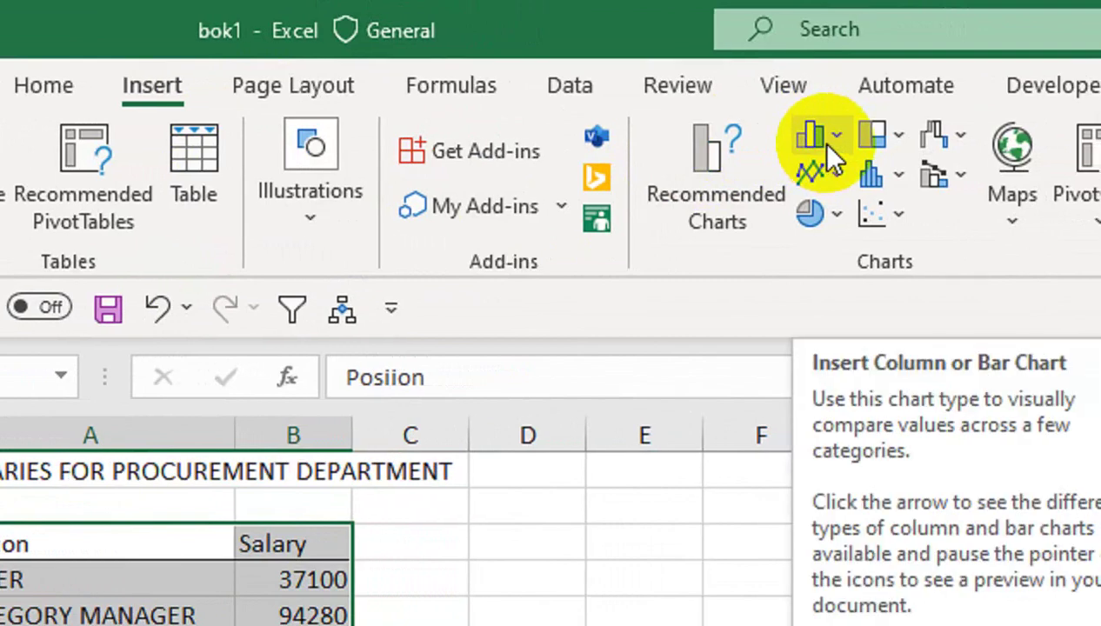
- Insert a clustered column chart of the salaries and link its title to cell A1
click(830, 157)
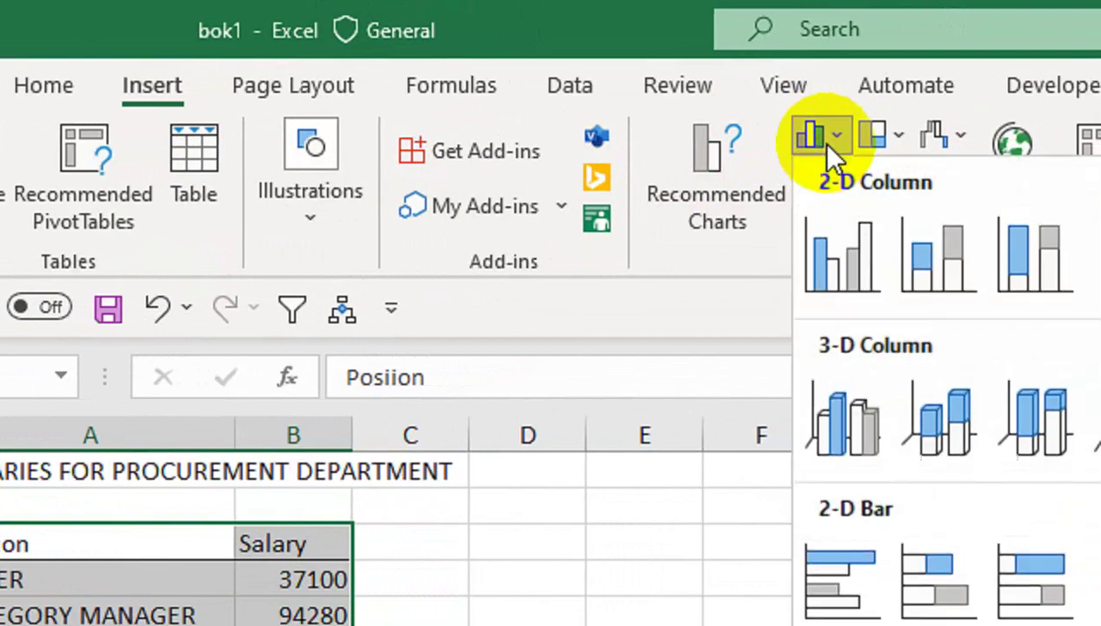
click(821, 232)
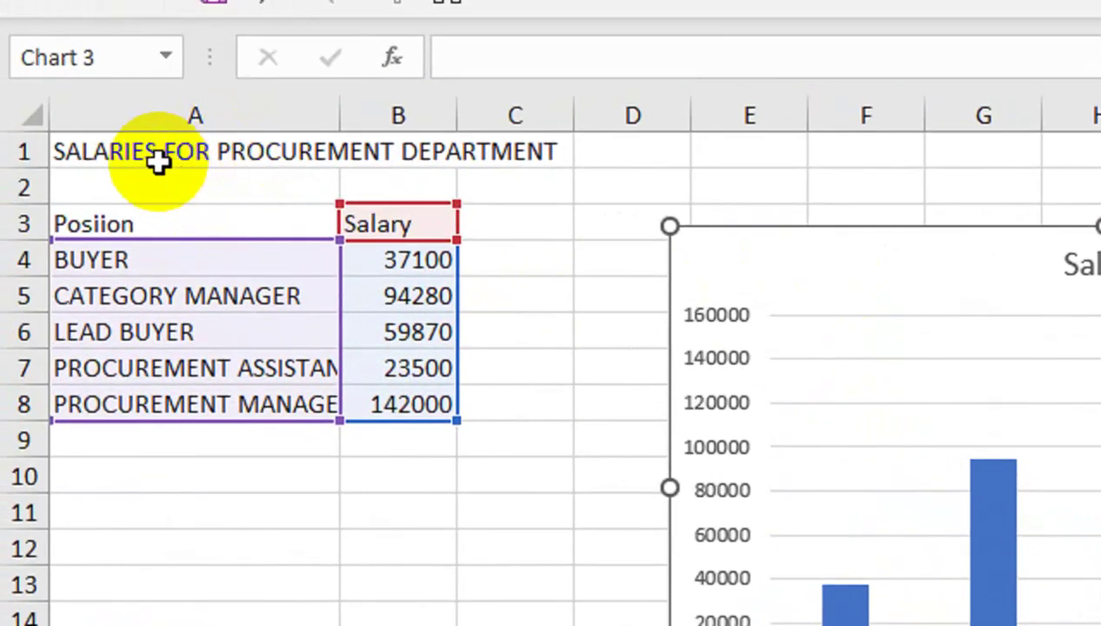
click(1082, 263)
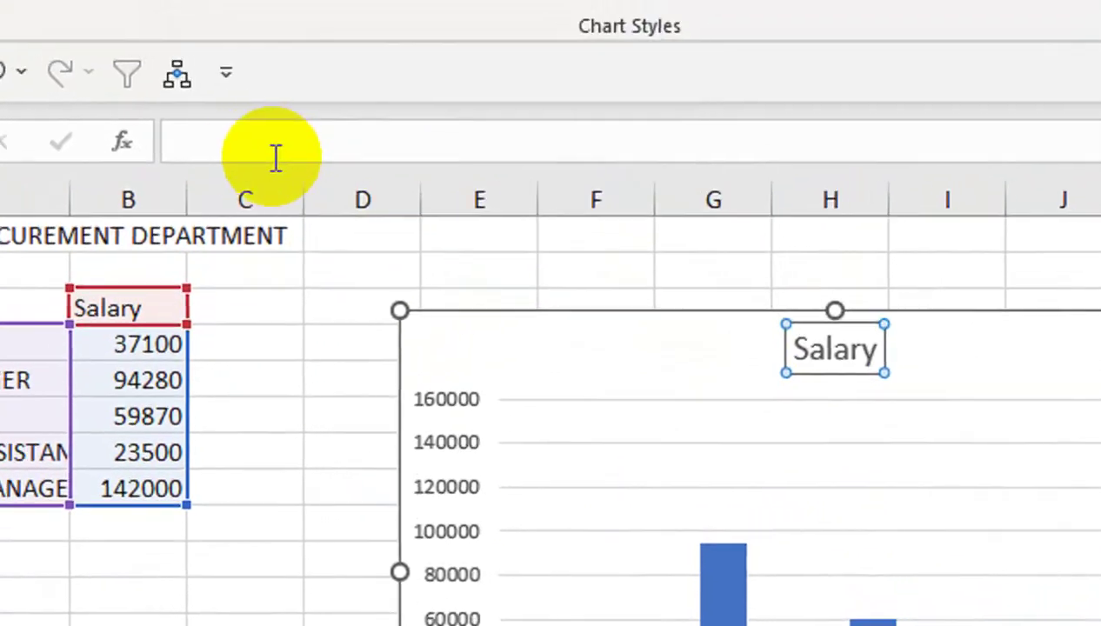
click(275, 157)
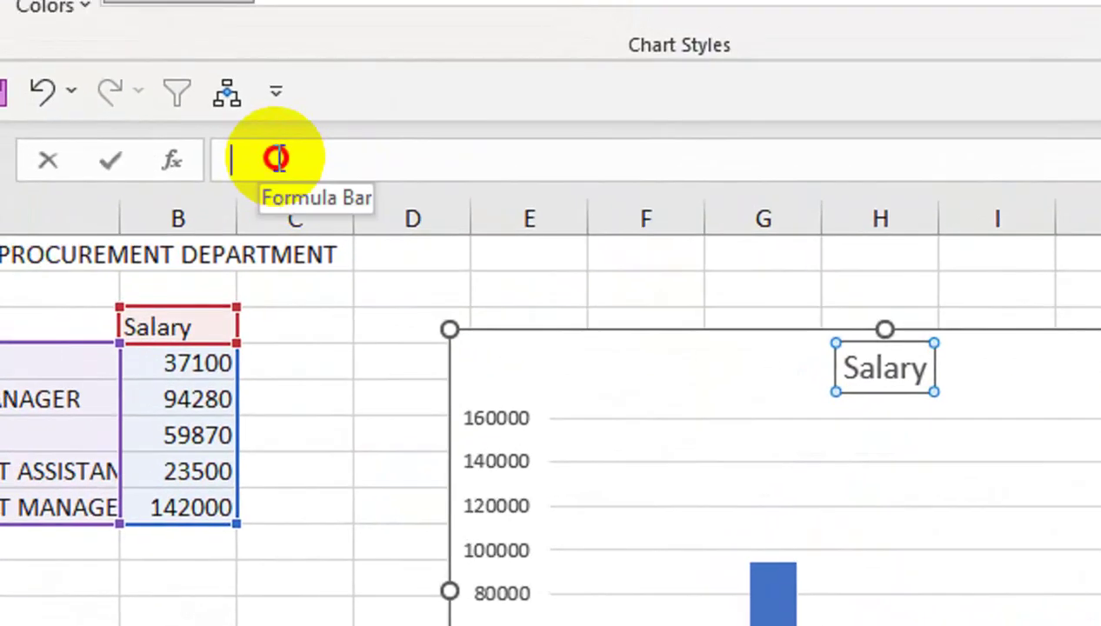
text(=)
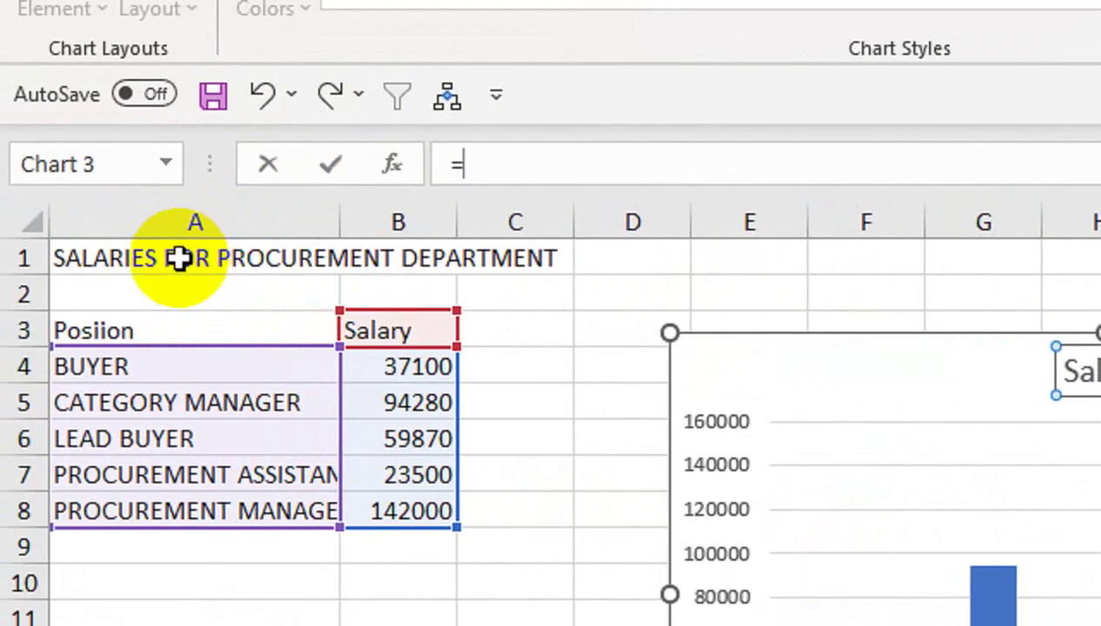
click(178, 259)
key(Return)
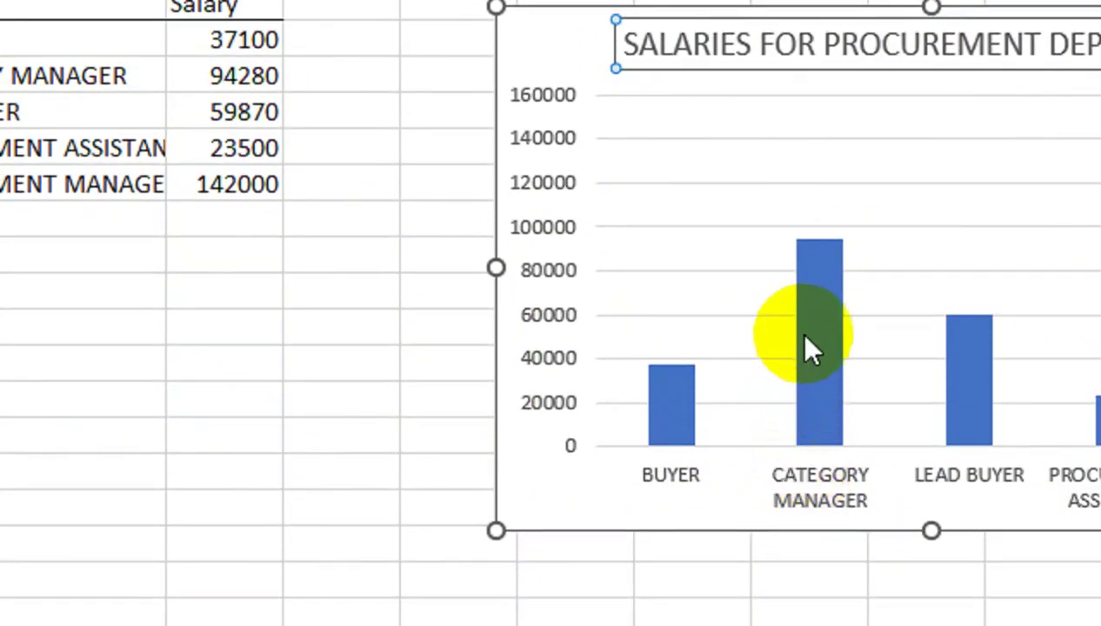
- Add data labels to the salary bars, stop macro recording, and drag the chart left beside the table
right_click(809, 348)
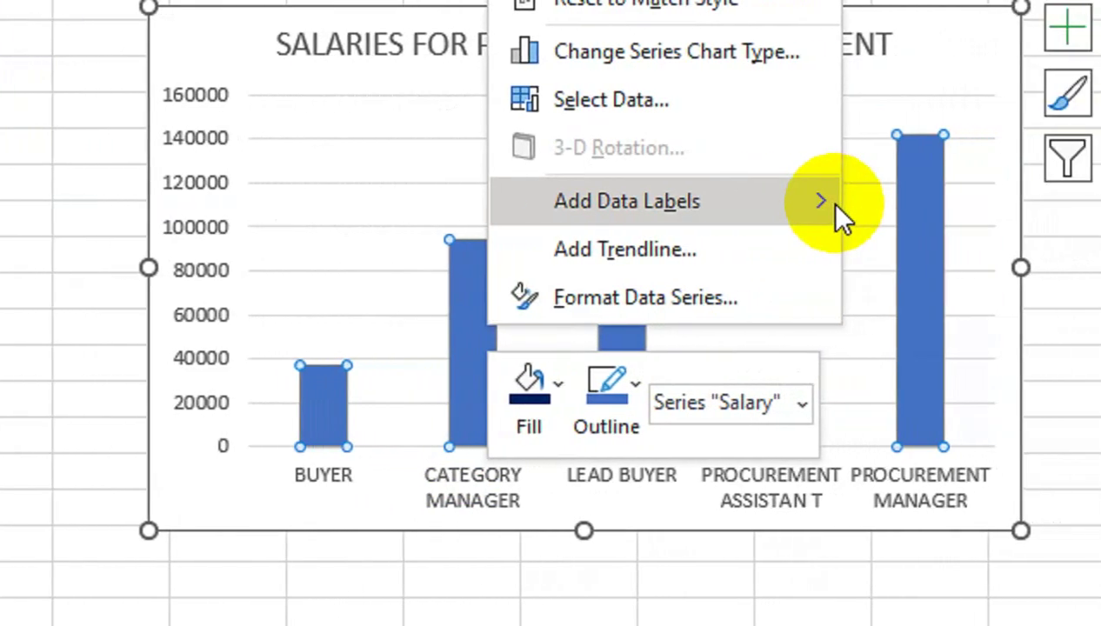
click(825, 203)
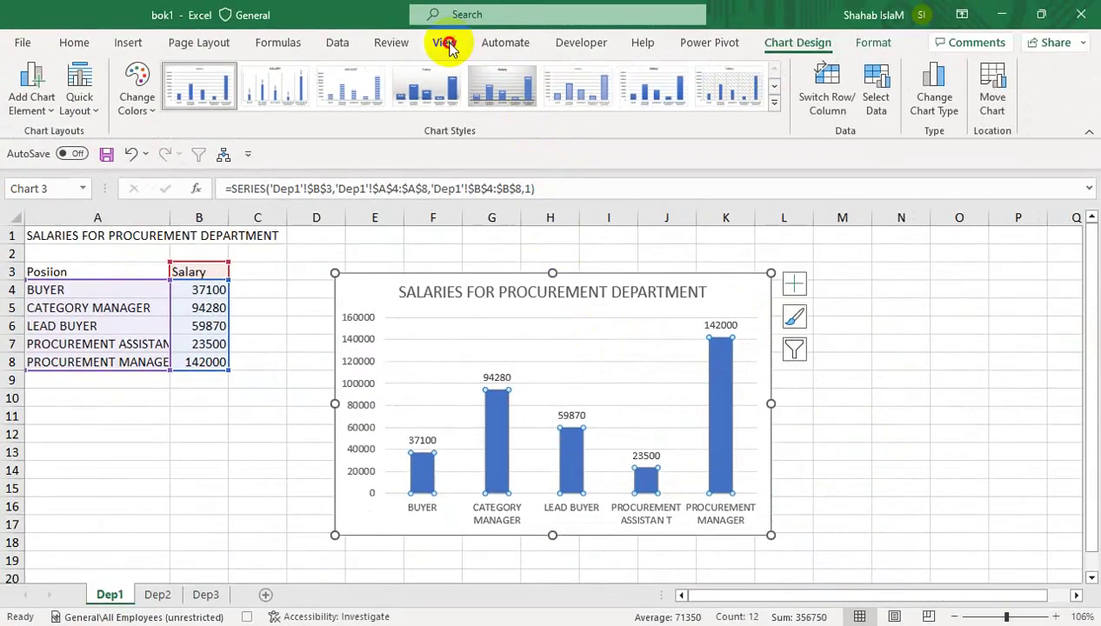
click(448, 43)
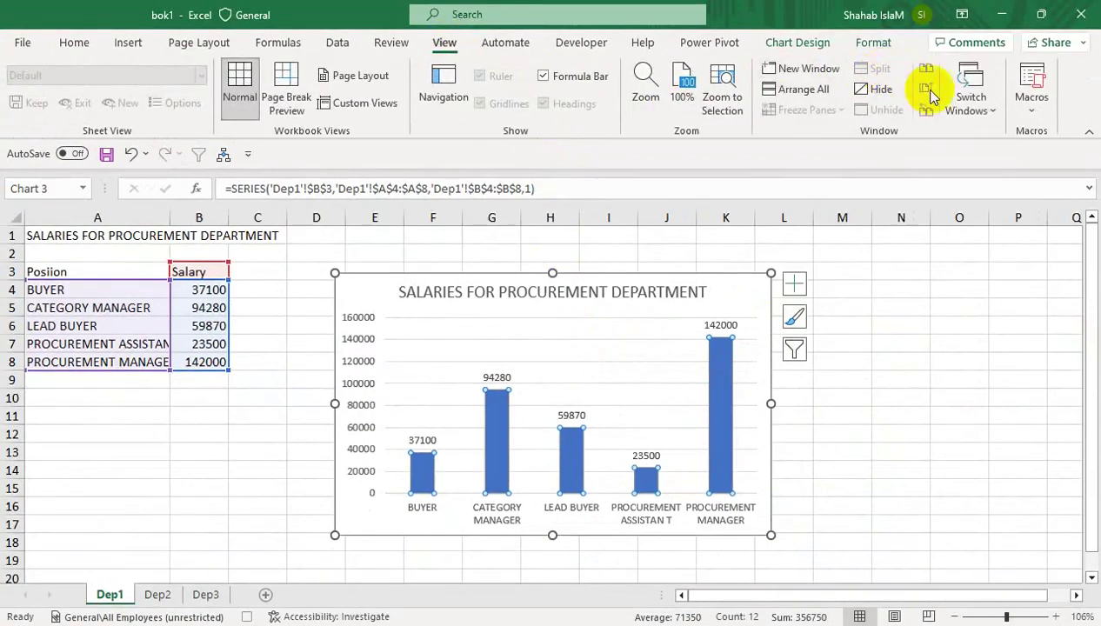
click(1024, 113)
click(1013, 155)
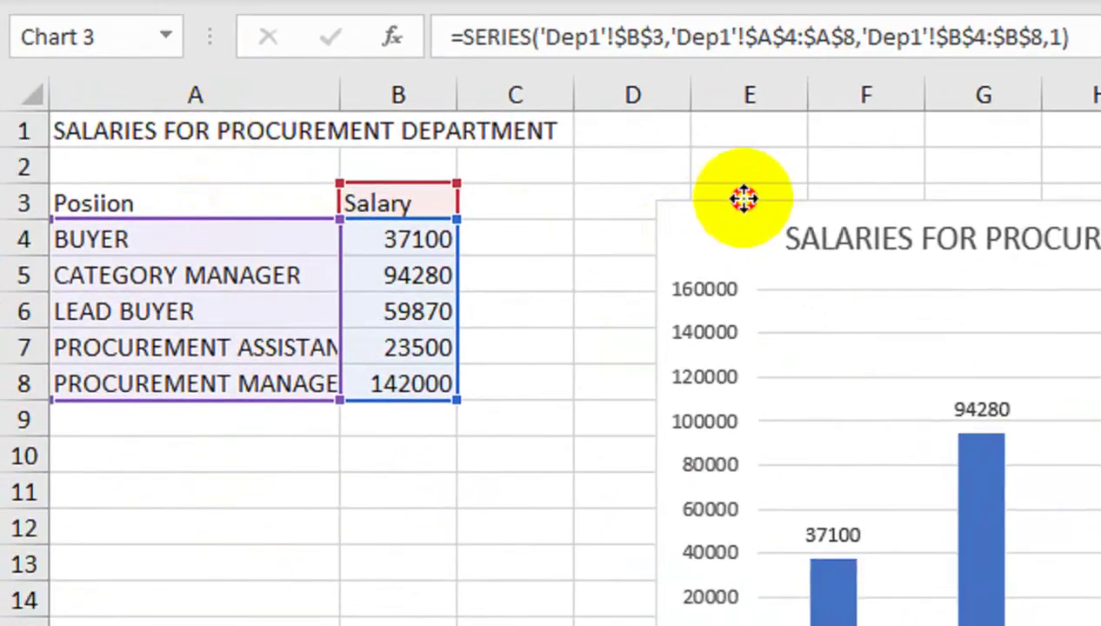
drag(687, 239, 590, 209)
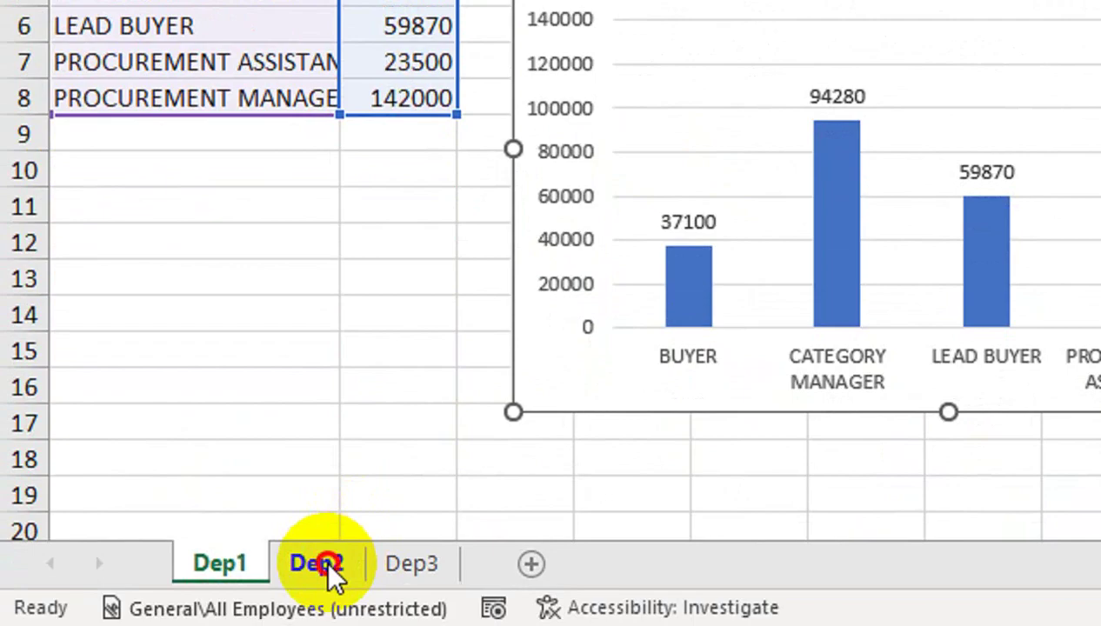
- On Dep2, remove the old macro shortcut from the Quick Access Toolbar
click(323, 564)
click(351, 152)
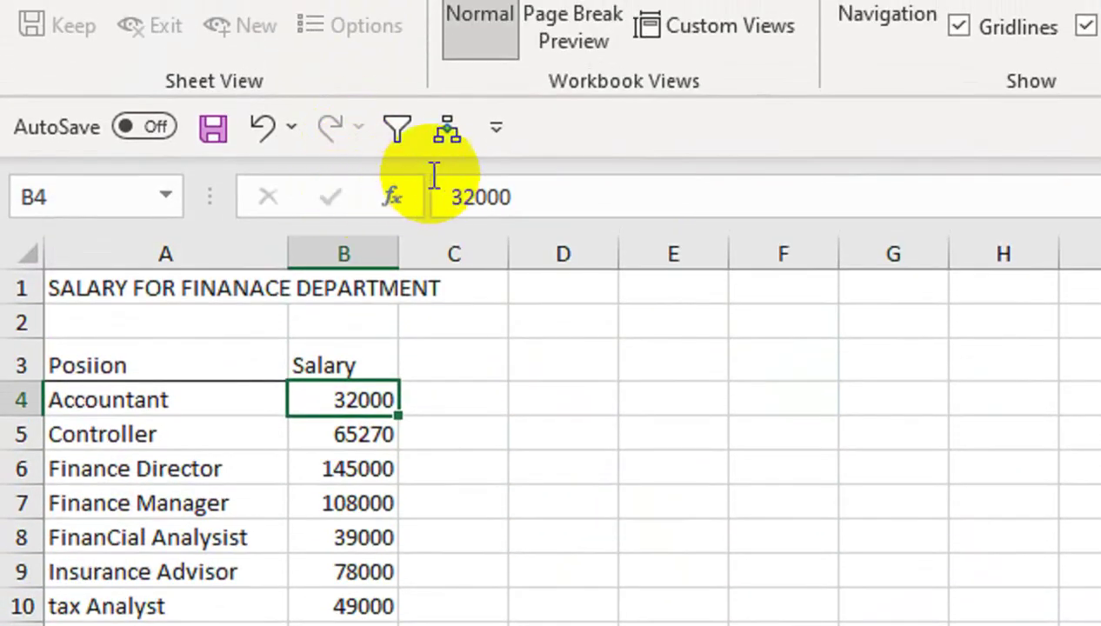
right_click(449, 134)
click(489, 156)
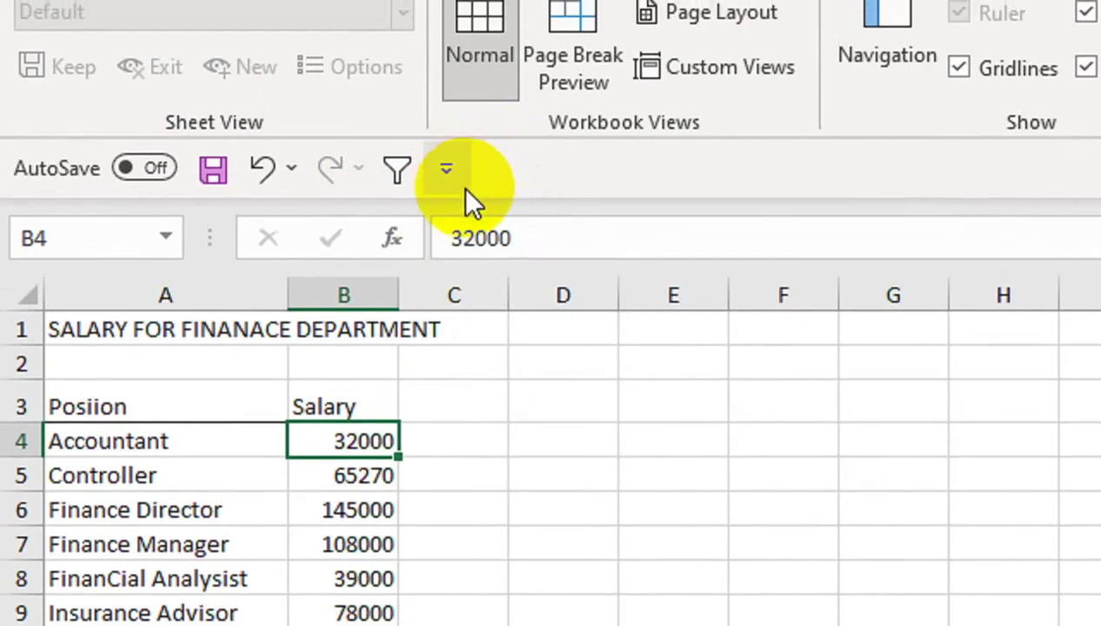
- Add the Insert_Chart macro to the Quick Access Toolbar and run it on Dep2
click(446, 170)
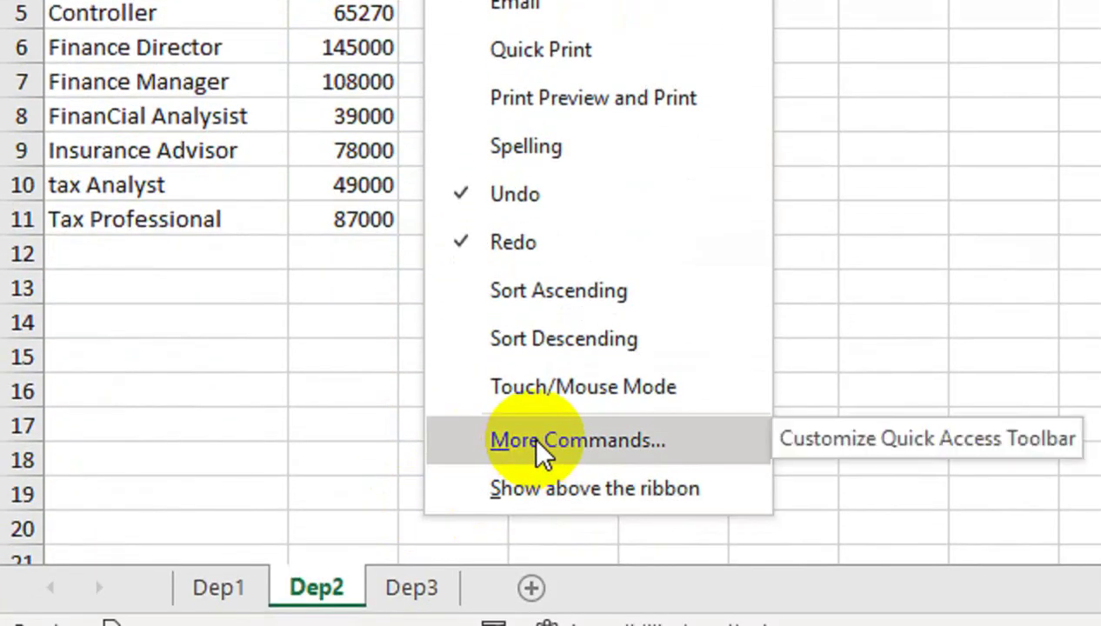
click(539, 440)
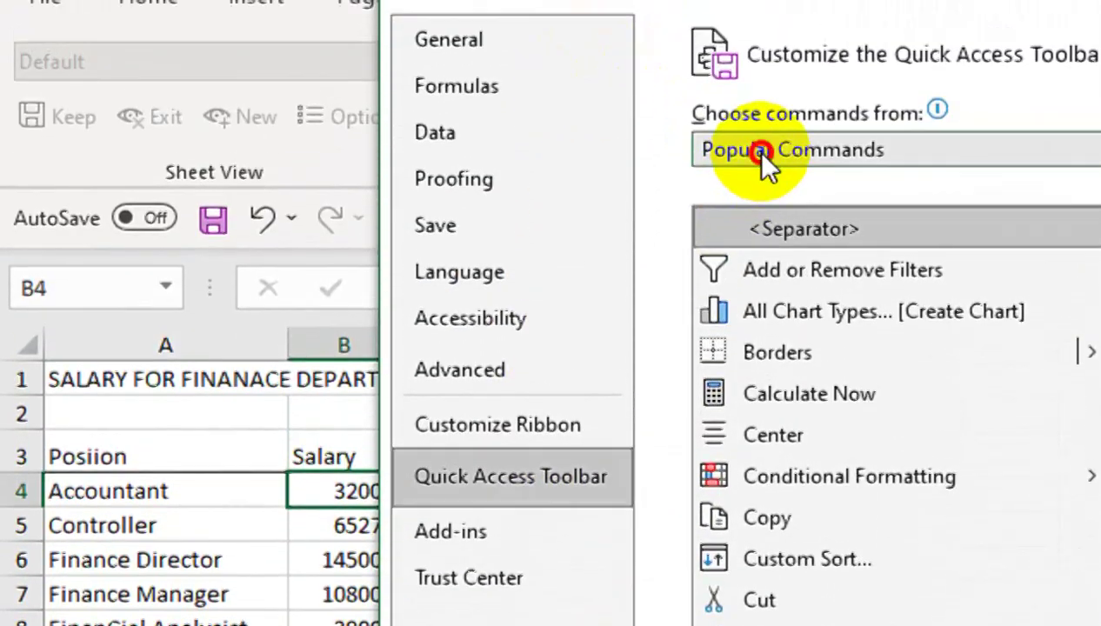
click(765, 155)
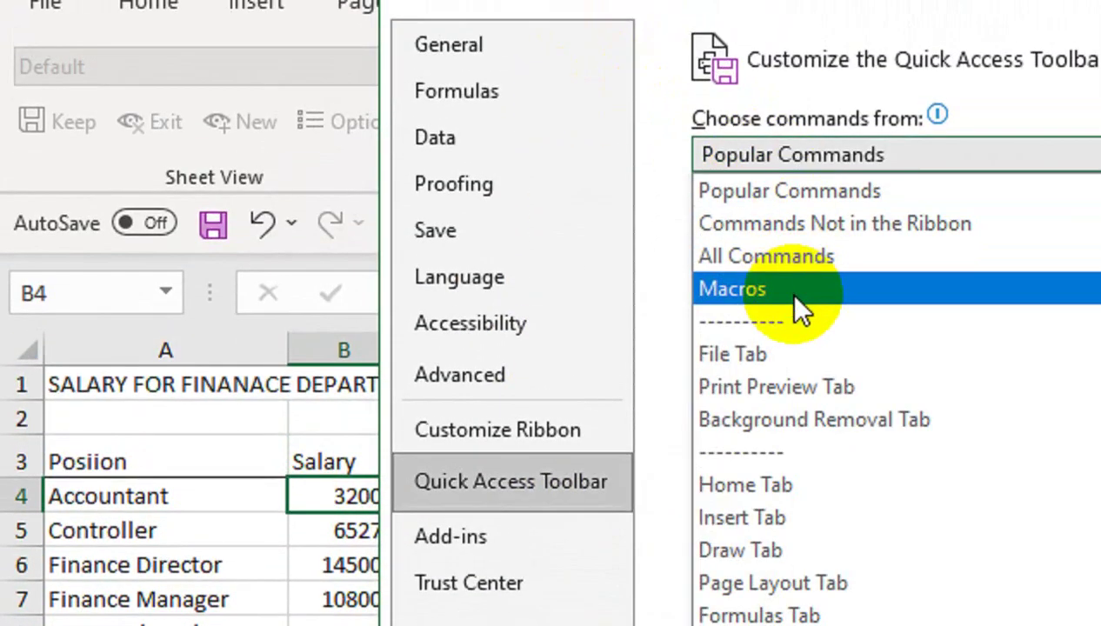
click(785, 292)
click(791, 274)
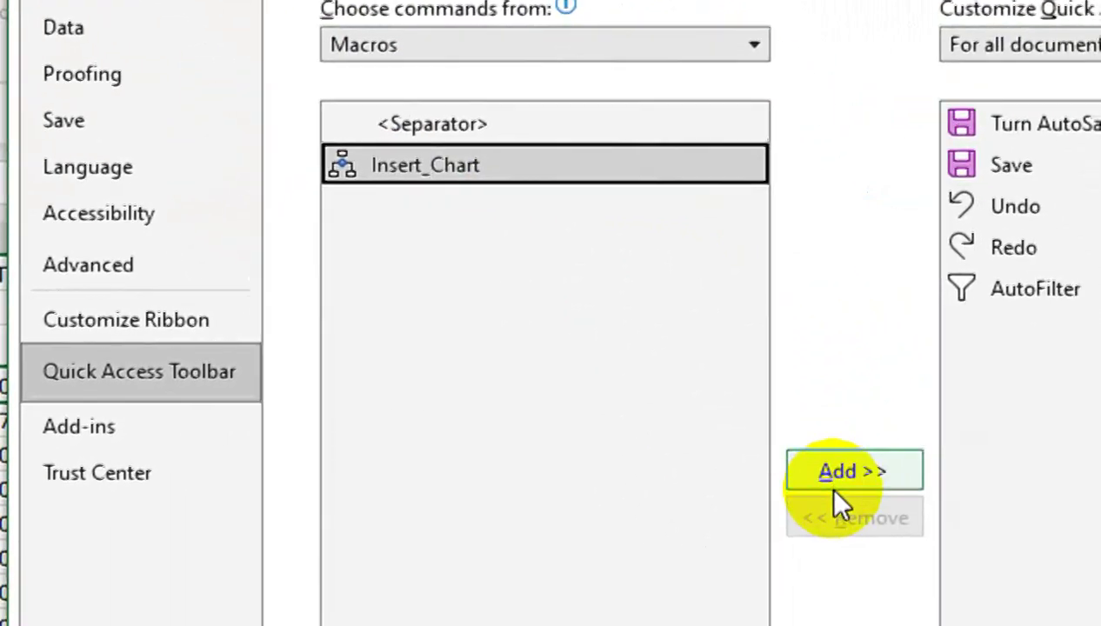
click(831, 479)
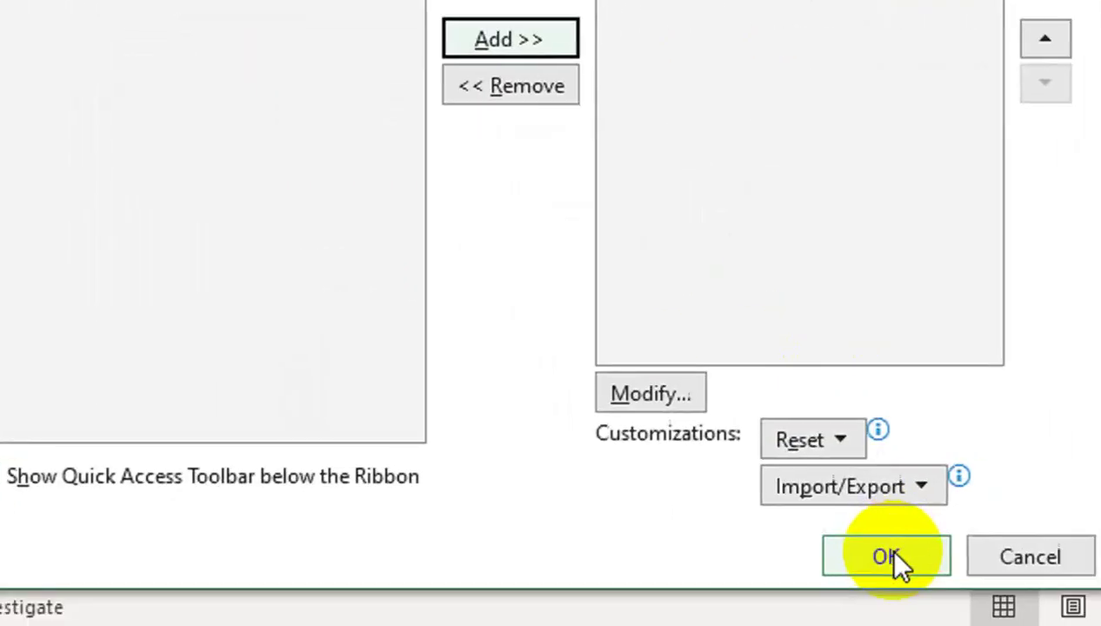
click(904, 556)
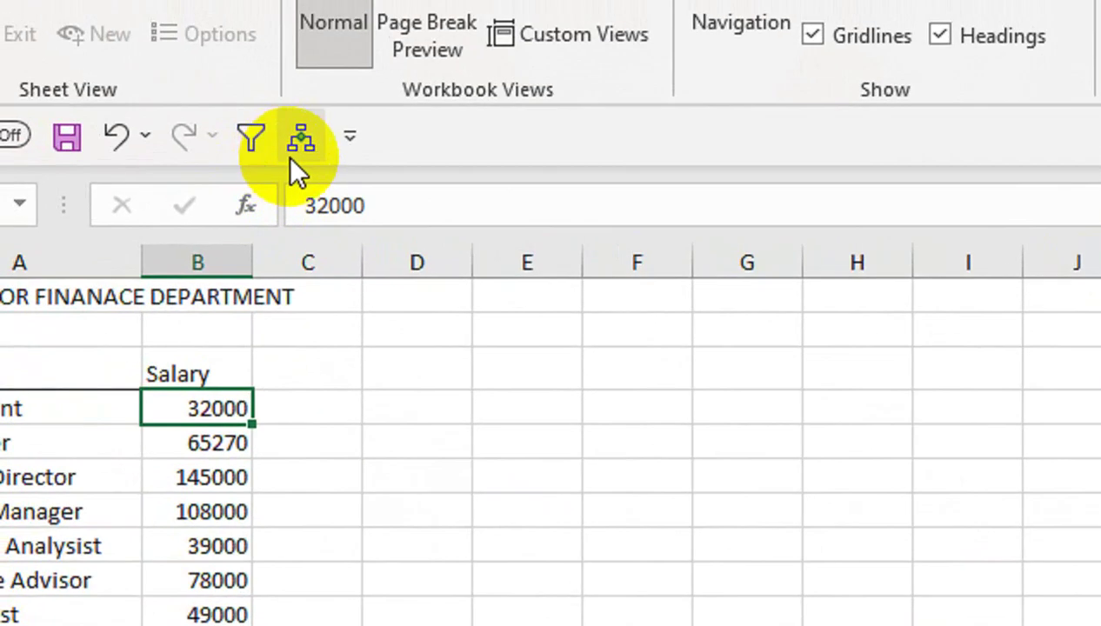
click(293, 159)
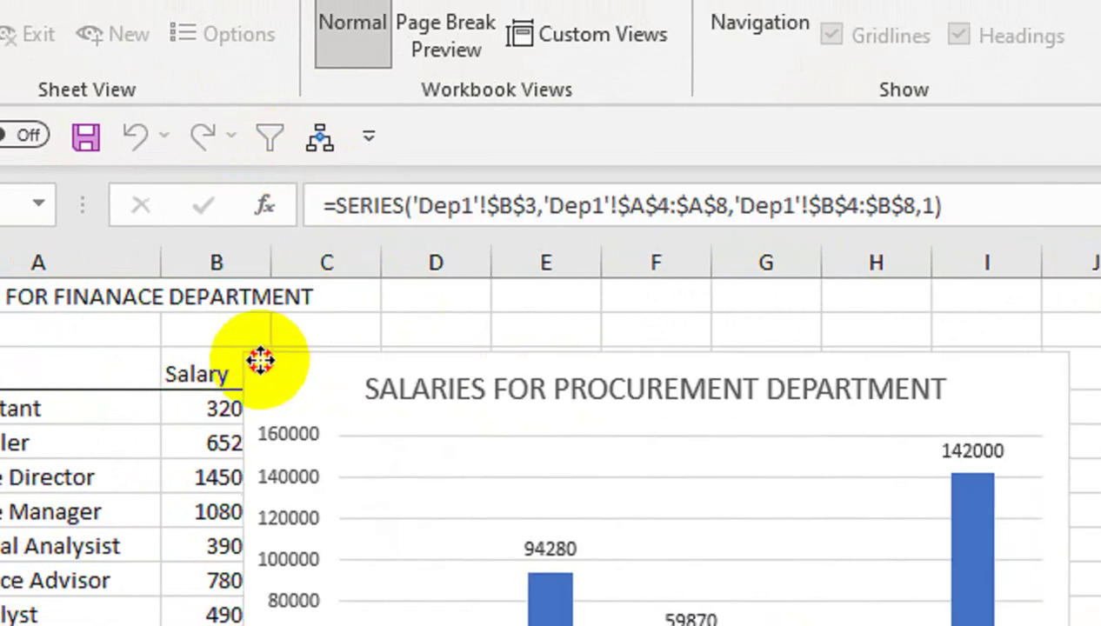
- Move the new chart up beside the table and cut the misplaced procurement chart from the finance sheet
drag(565, 389, 296, 367)
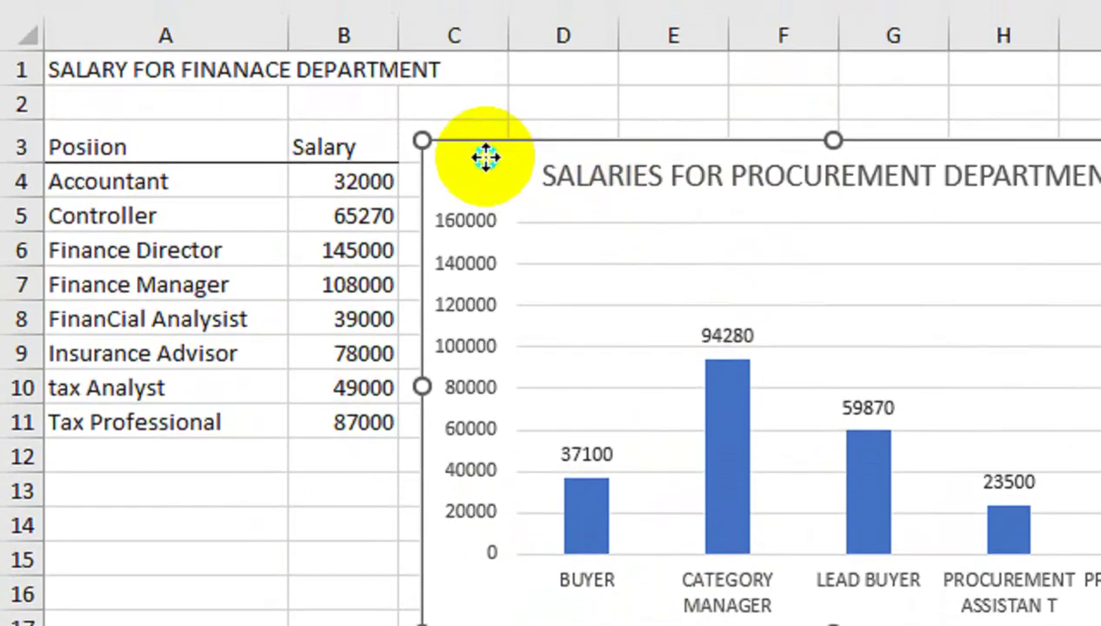
right_click(487, 157)
click(578, 119)
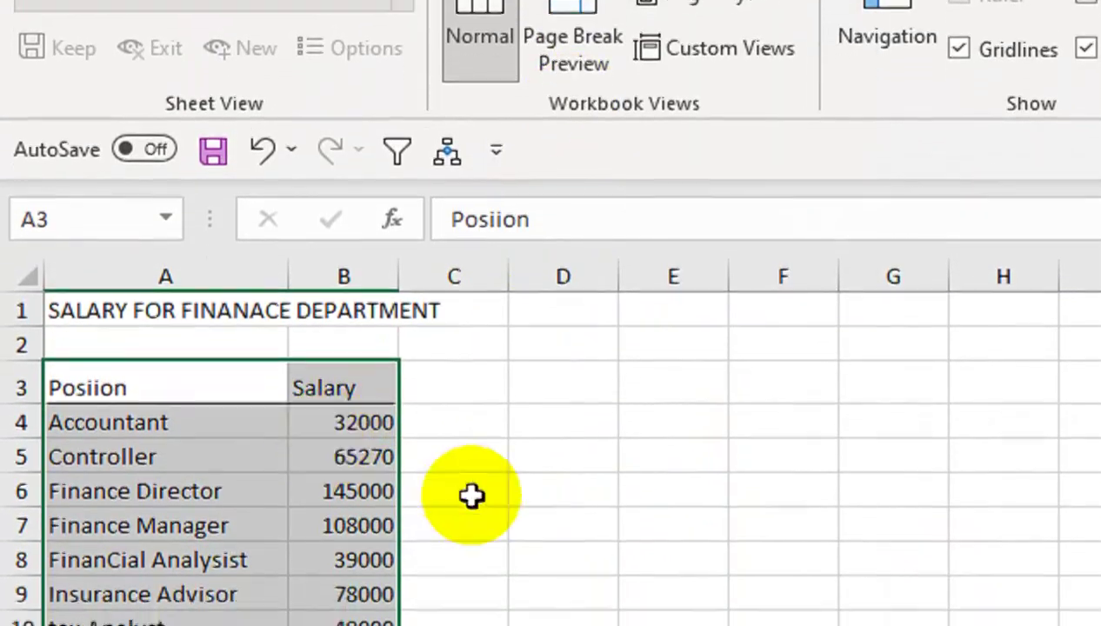
click(465, 548)
- On the Dep1 sheet, open the Insert_Chart macro for editing from View Macros
click(258, 567)
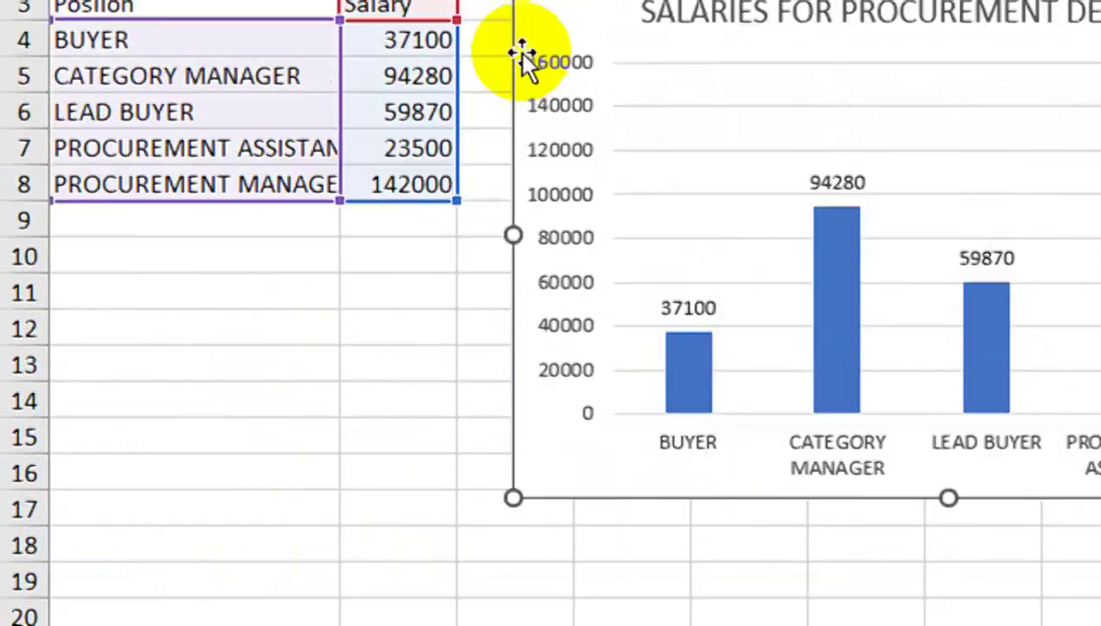
click(395, 215)
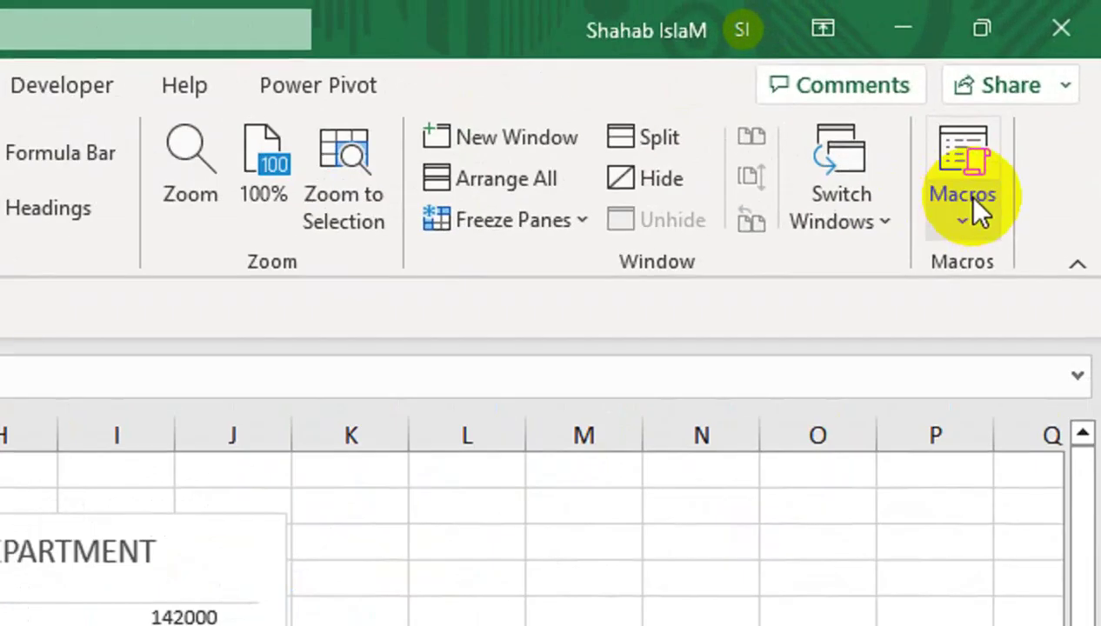
click(962, 218)
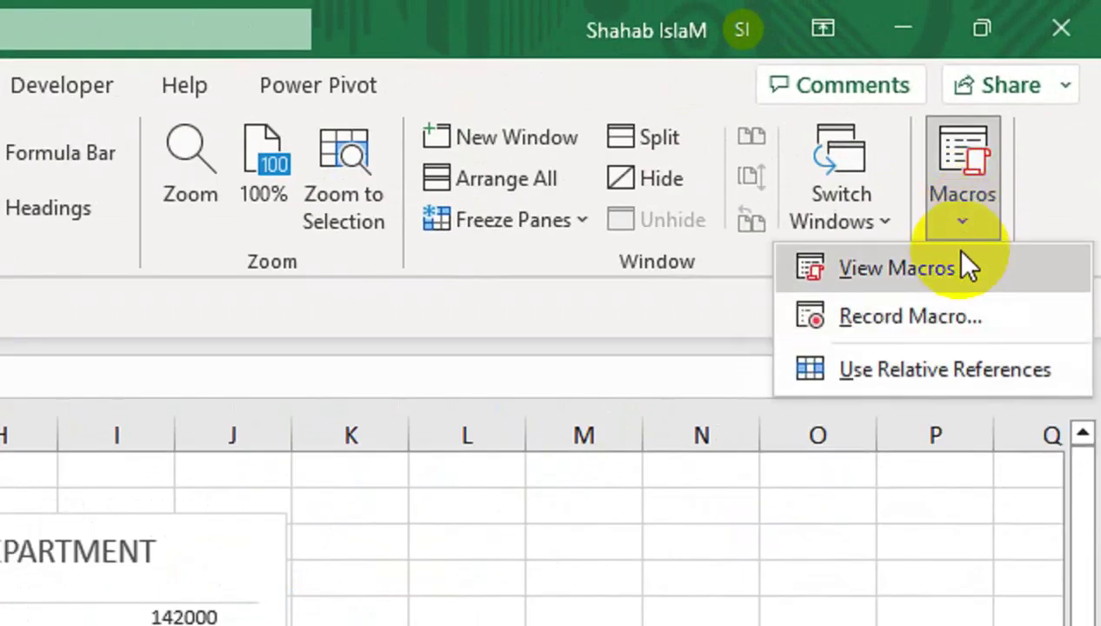
click(915, 273)
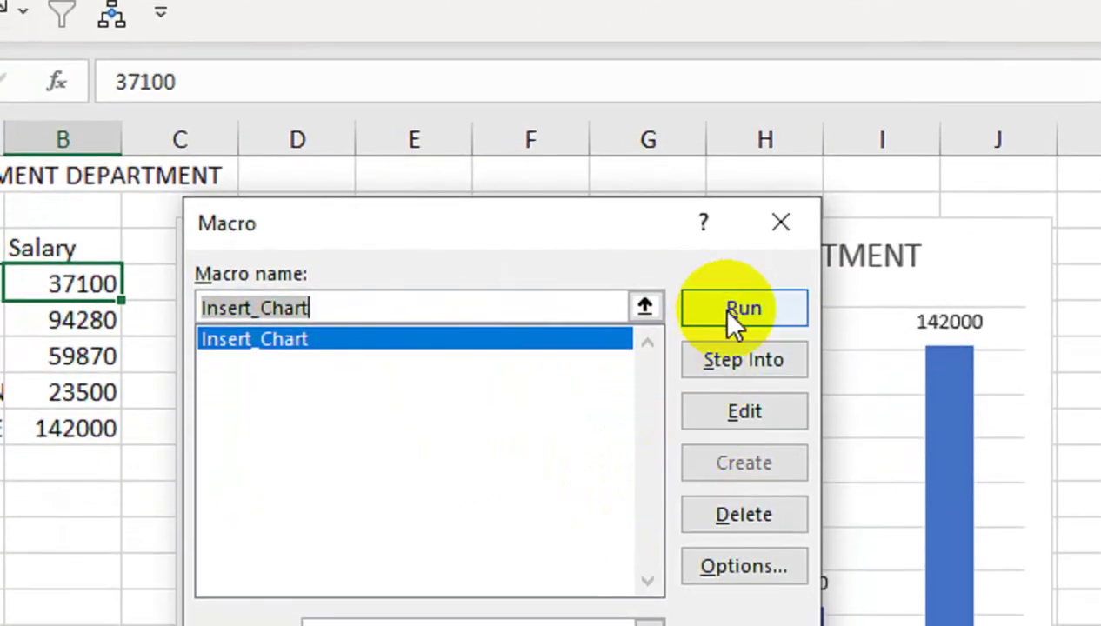
click(711, 423)
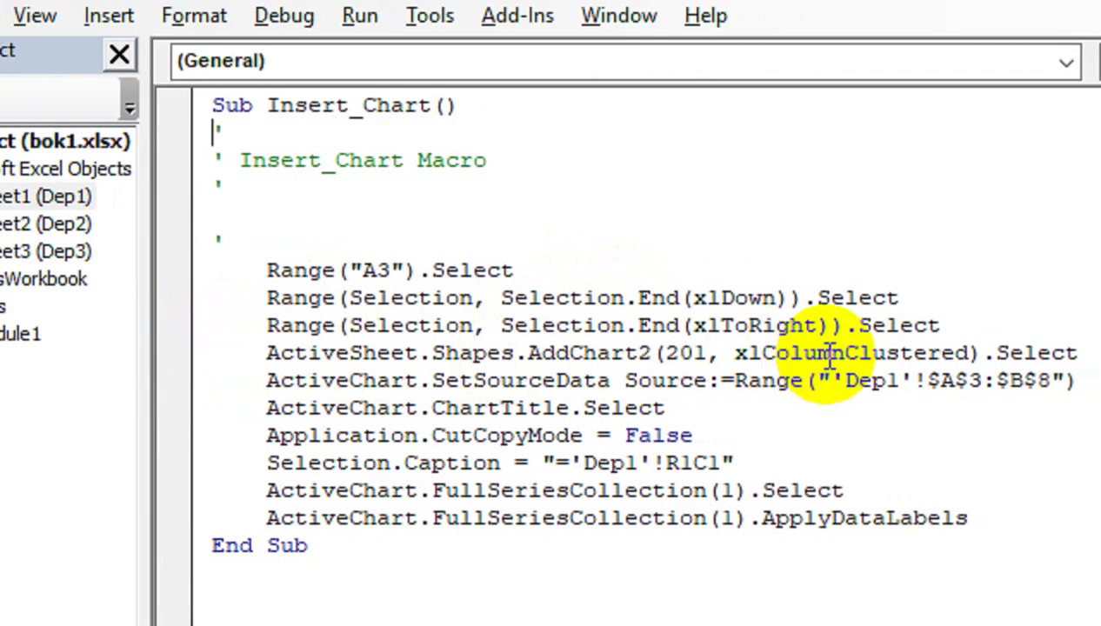
- Delete the hard-coded SetSourceData line from the Insert_Chart macro
drag(287, 380, 800, 383)
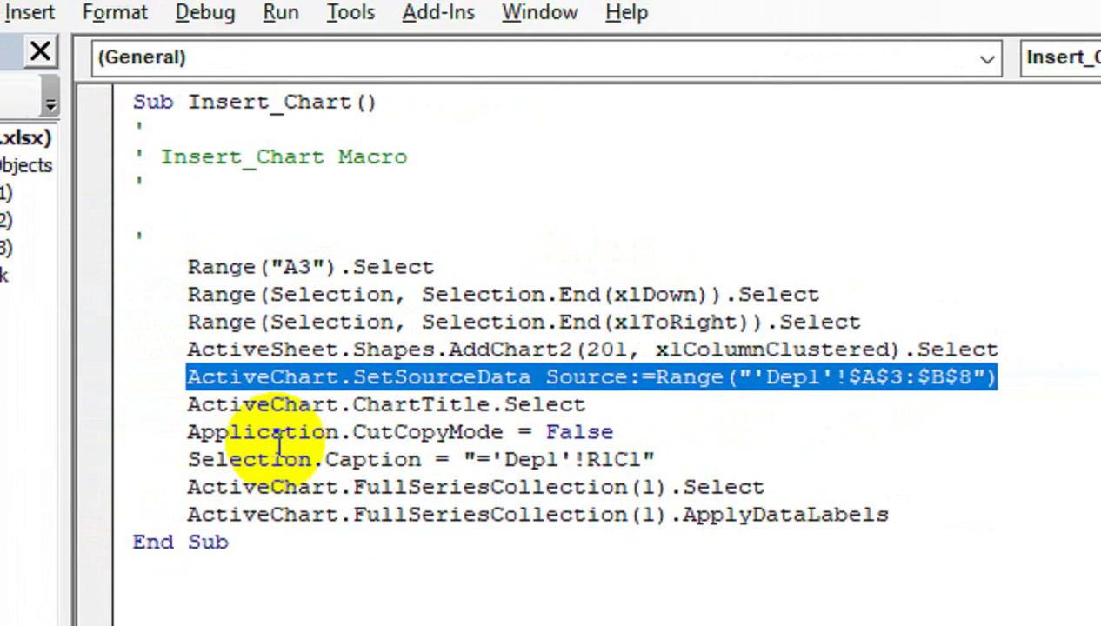
key(Delete)
key(BackSpace)
key(BackSpace)
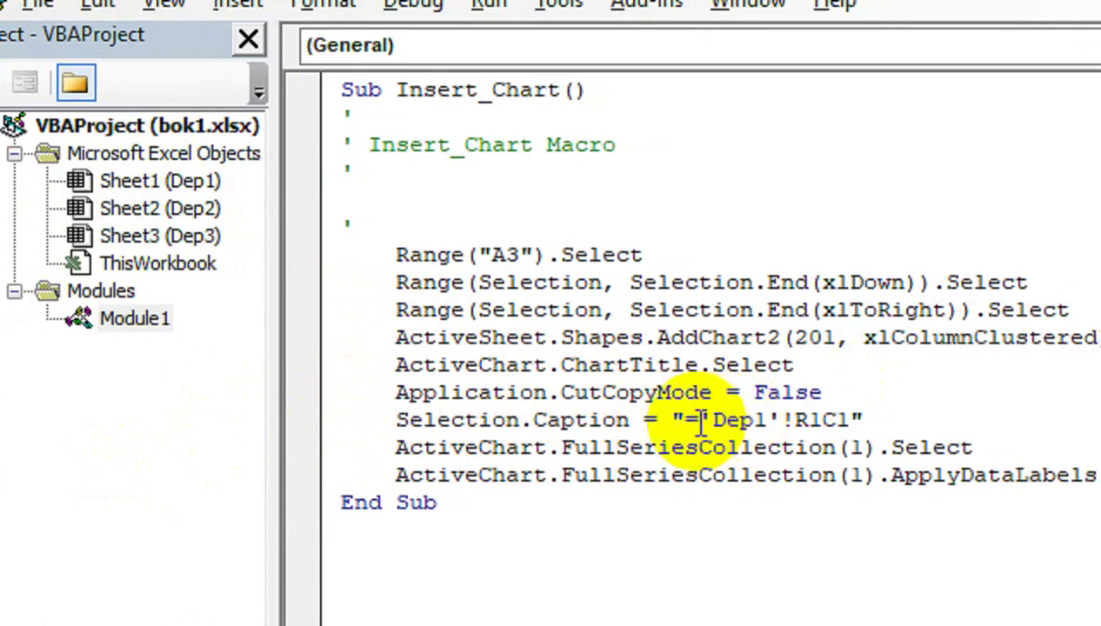
- Replace the fixed Dep1 caption reference with Range("A1")
drag(673, 420, 880, 417)
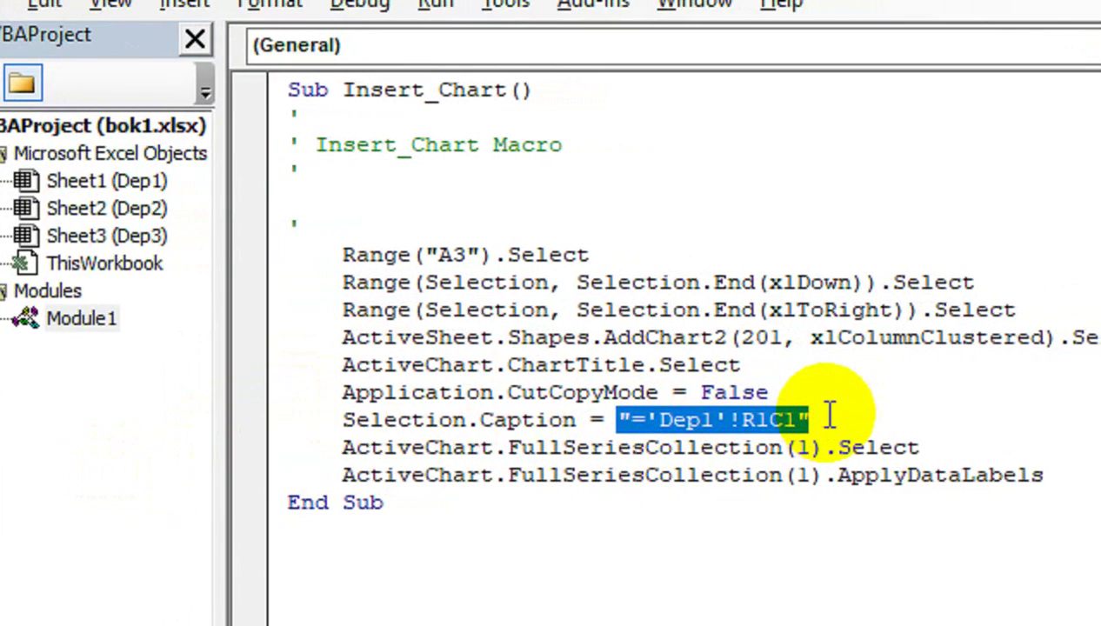
text(Range)
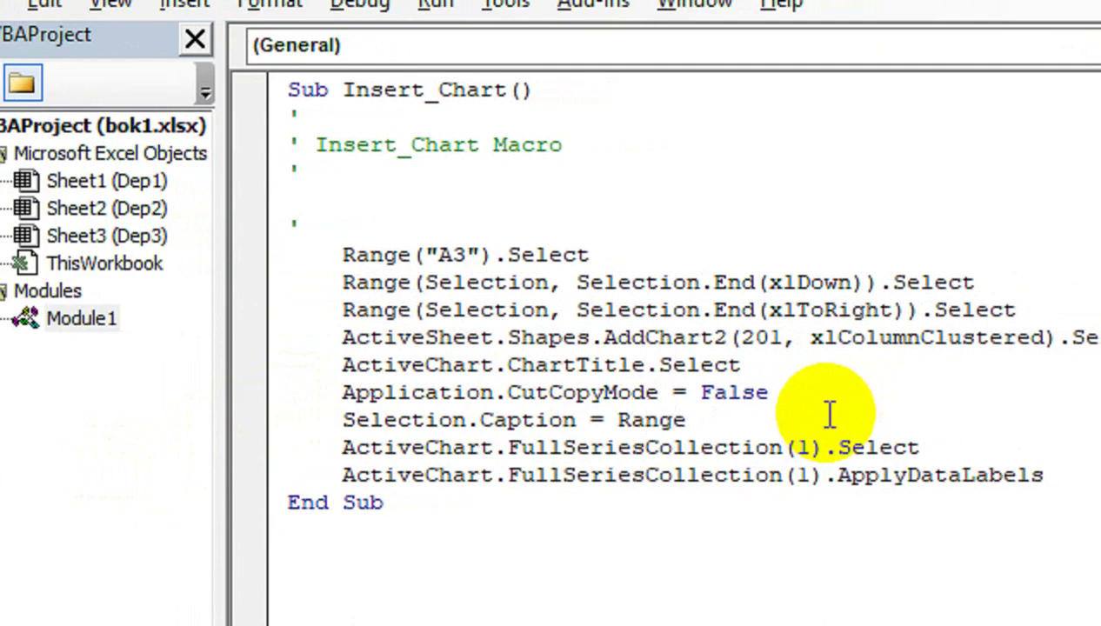
text(("a)
key(BackSpace)
text(A")
key(BackSpace)
text(1"))
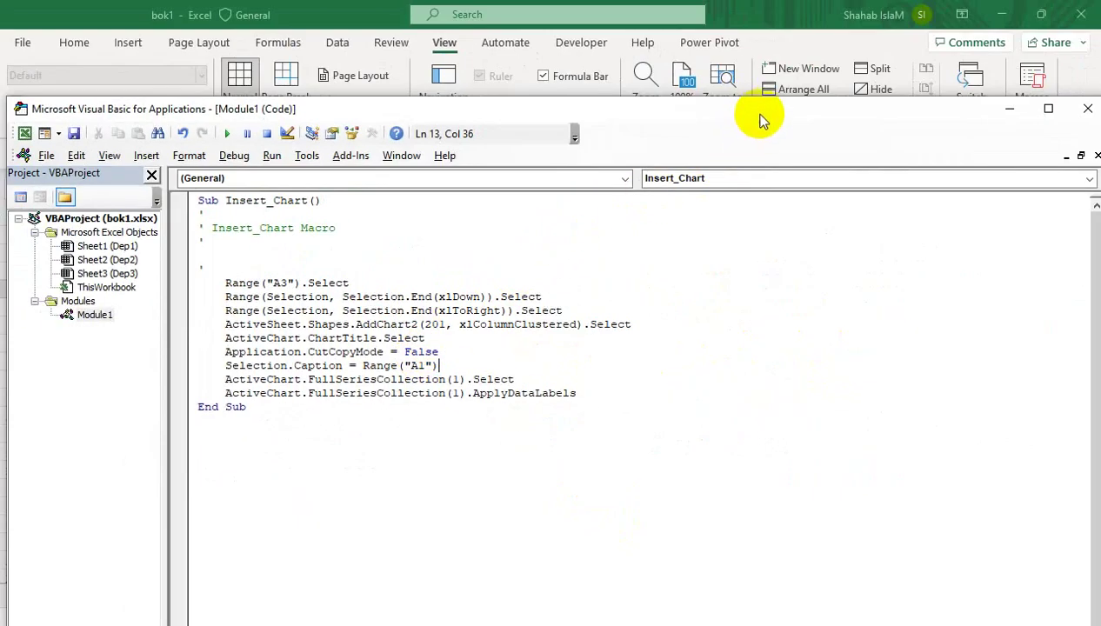
drag(762, 118, 738, 113)
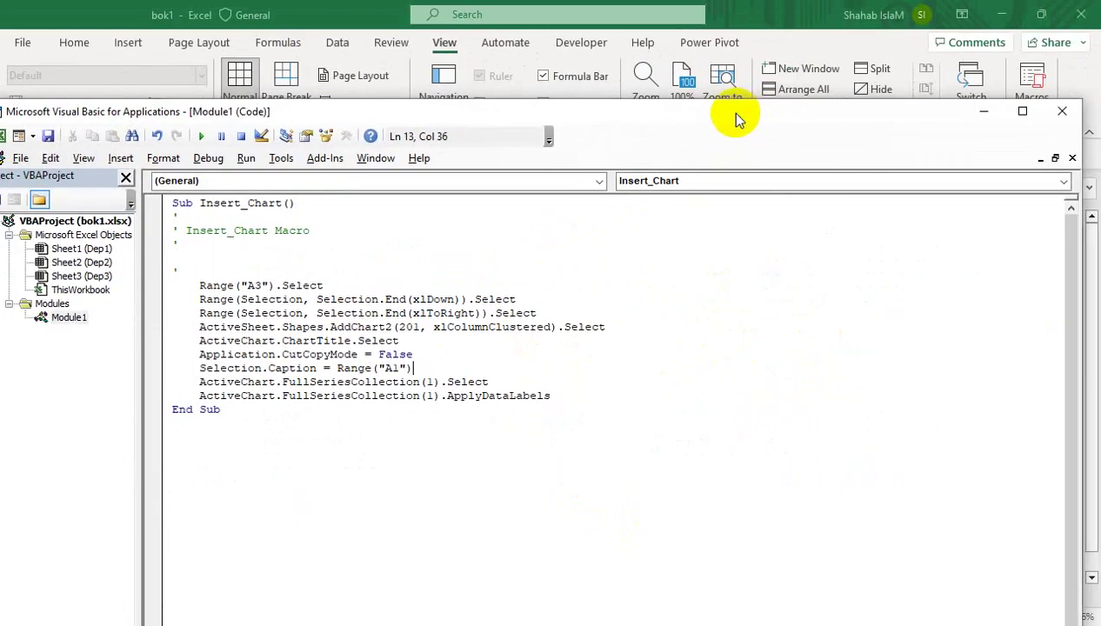
- Close the VBA editor and run the edited Insert_Chart macro on the Dep2 finance sheet
click(1063, 111)
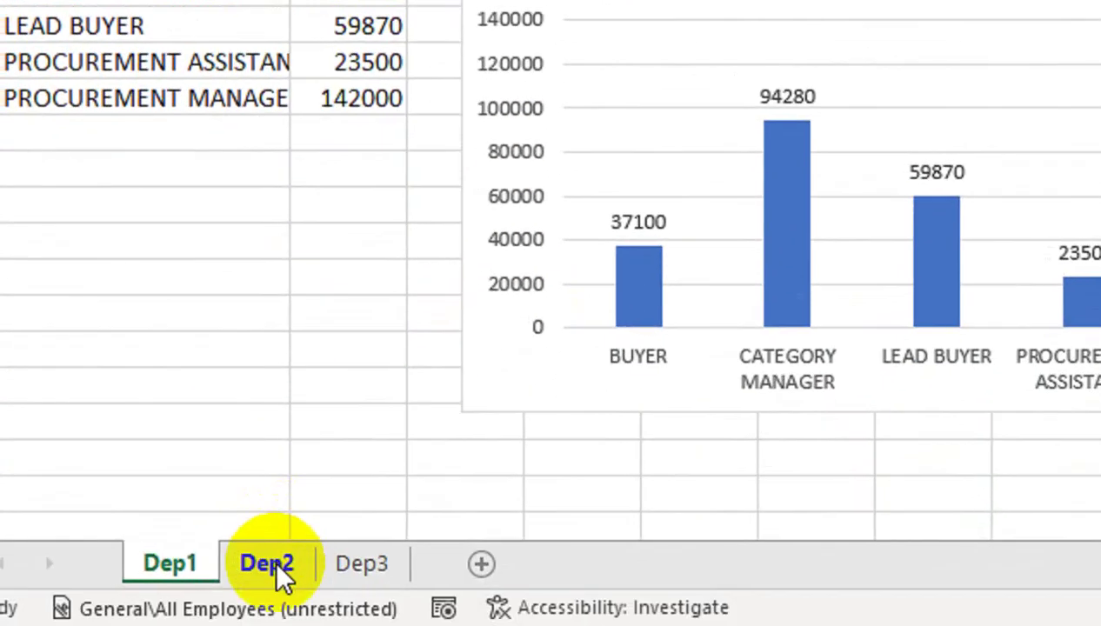
click(276, 563)
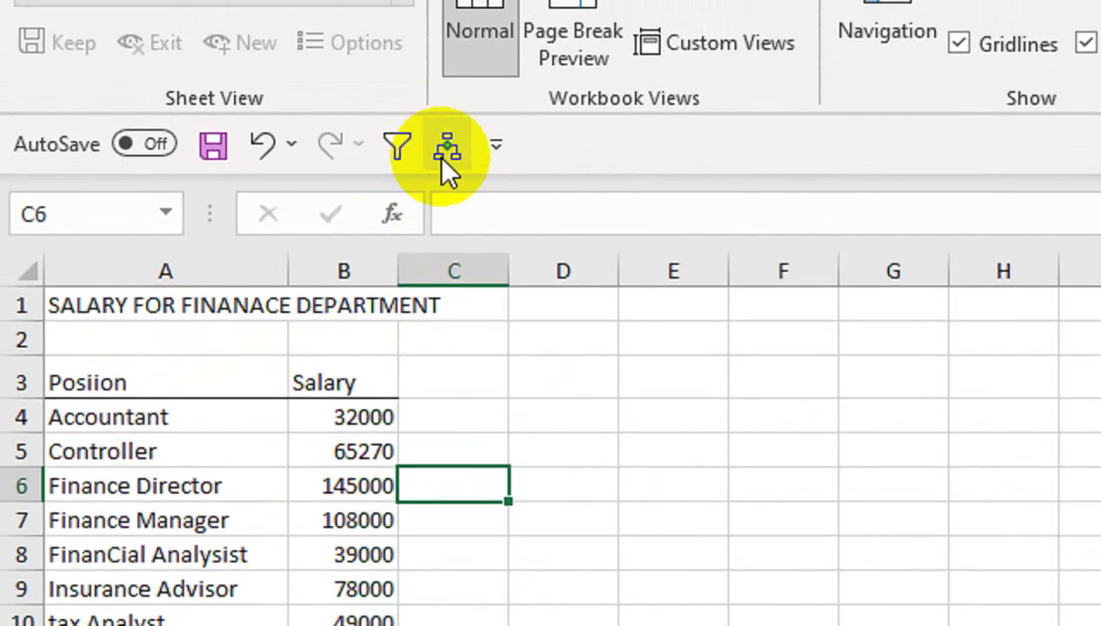
click(447, 161)
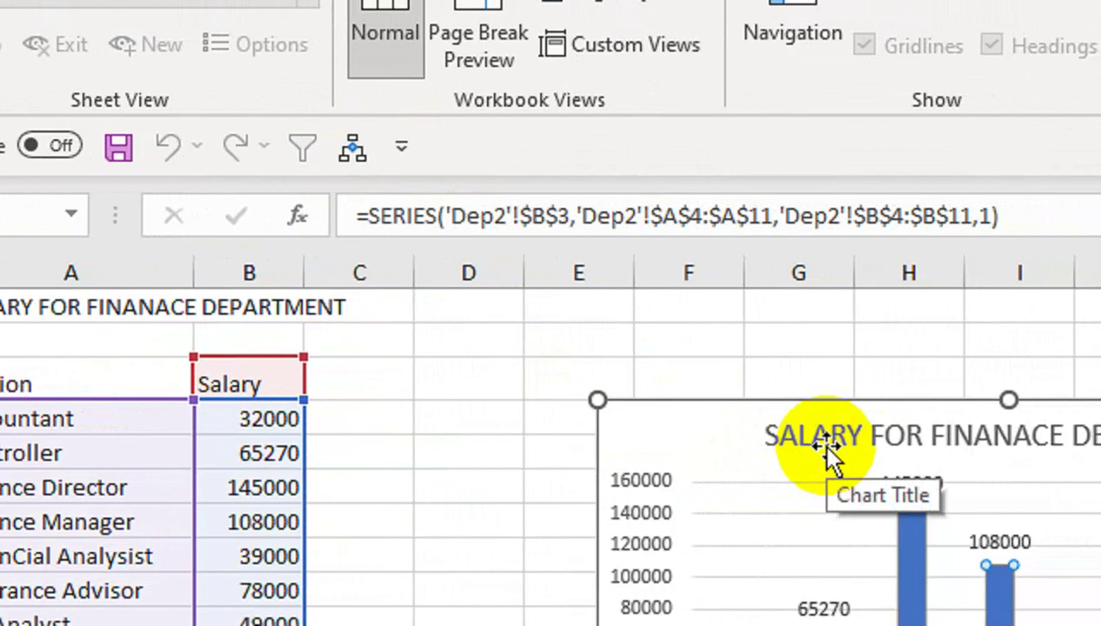
- Position the finance salary chart beside the table at column D
drag(820, 441, 470, 375)
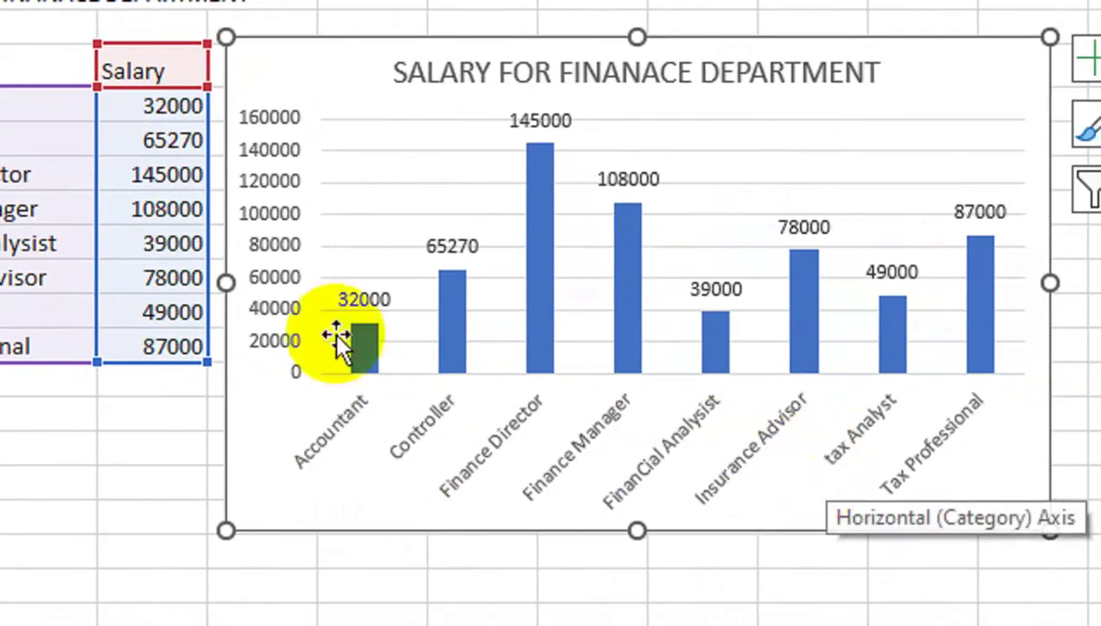
click(259, 251)
drag(393, 39, 548, 74)
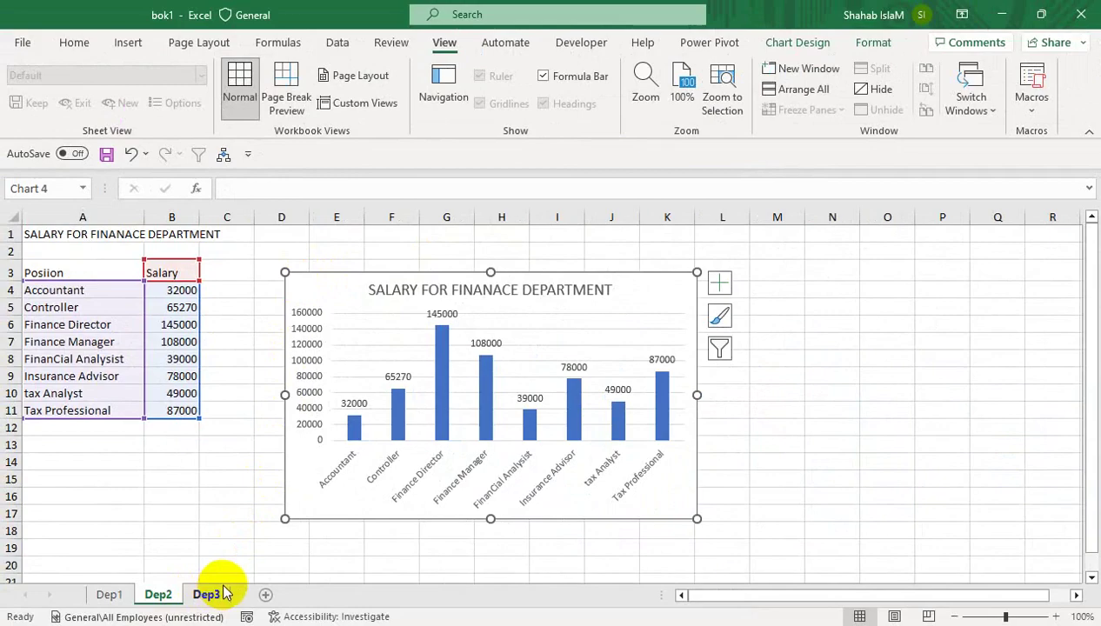
click(208, 595)
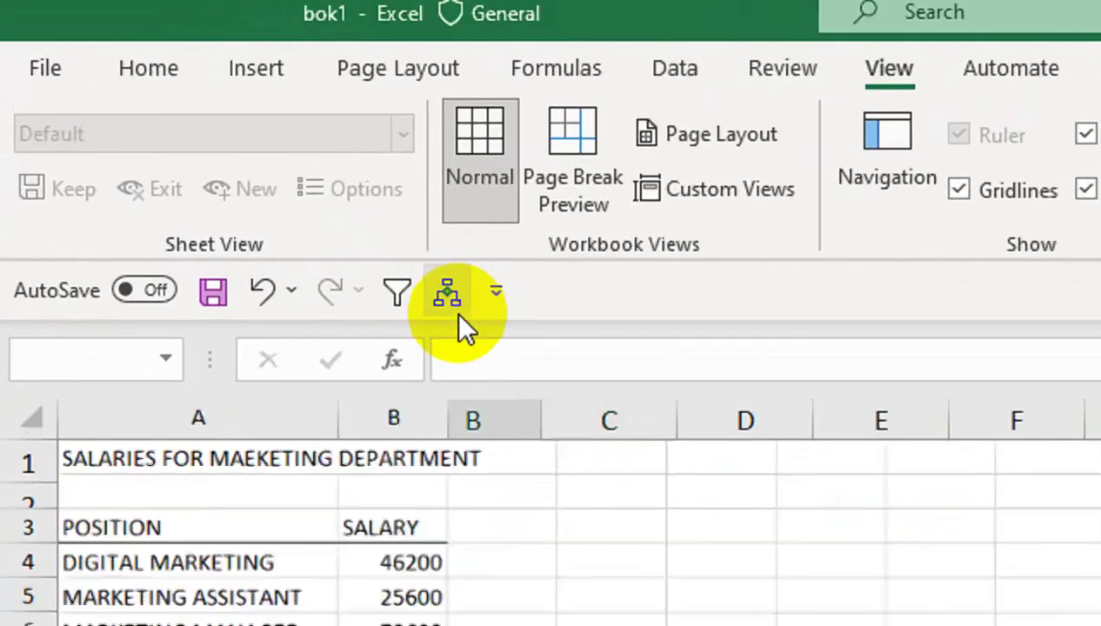
- Run Insert_Chart on Dep3 to chart the three marketing salaries, then return to Dep2
click(453, 300)
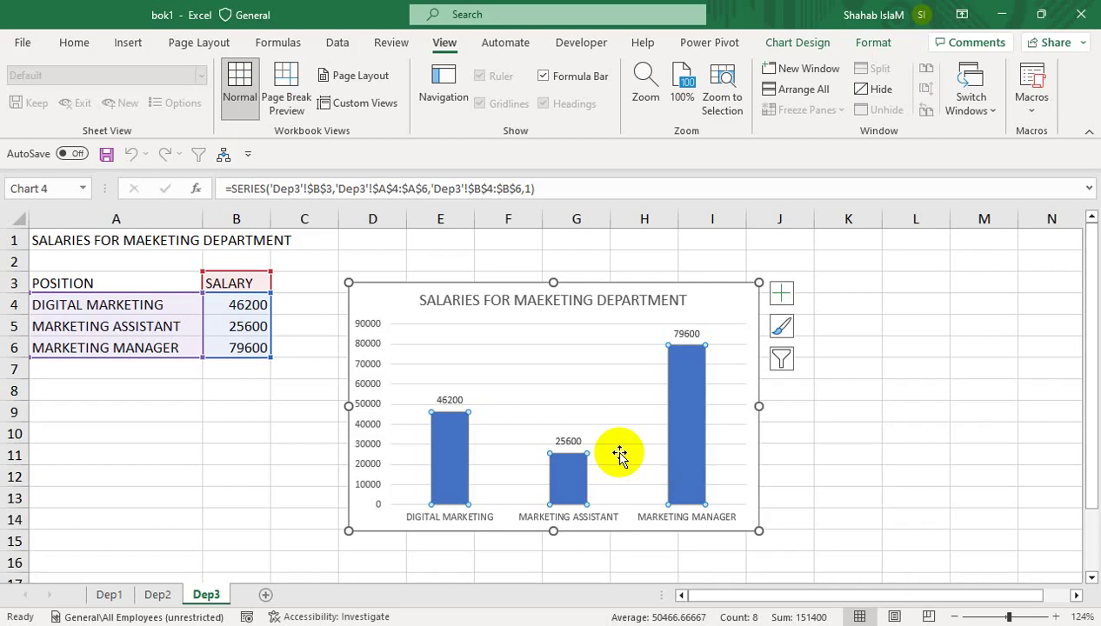
click(157, 595)
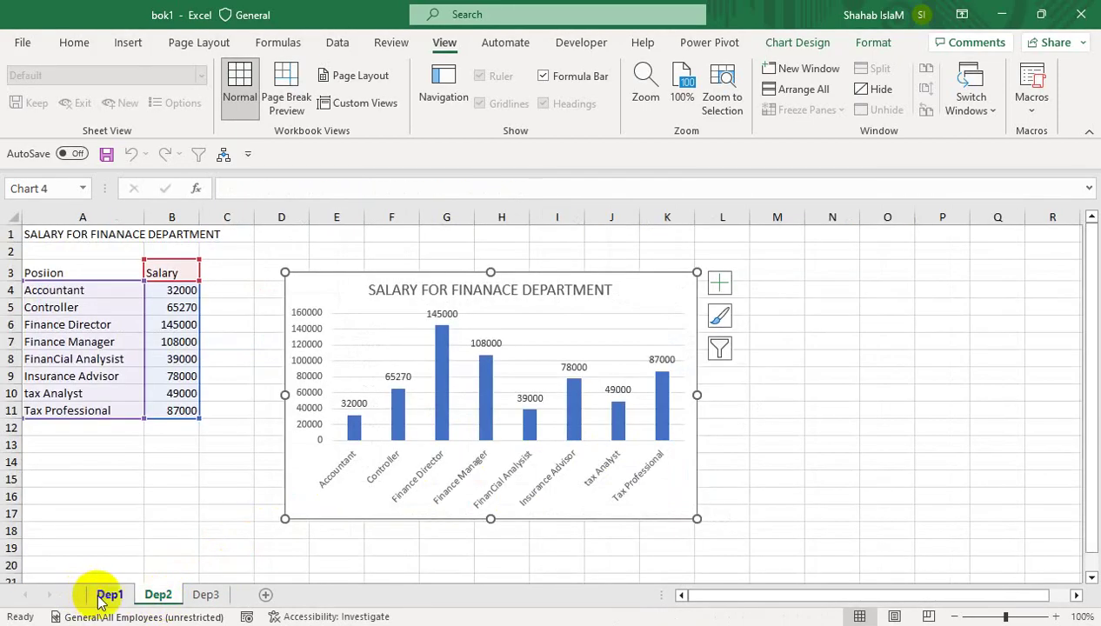
- Select cell A10 so the finance chart is deselected
click(111, 393)
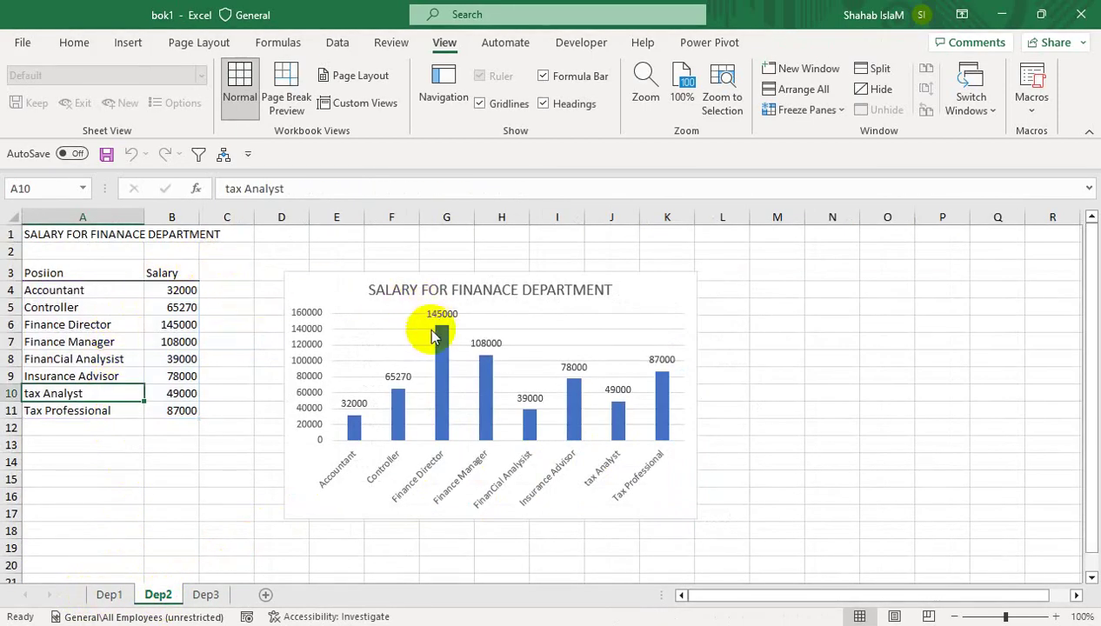